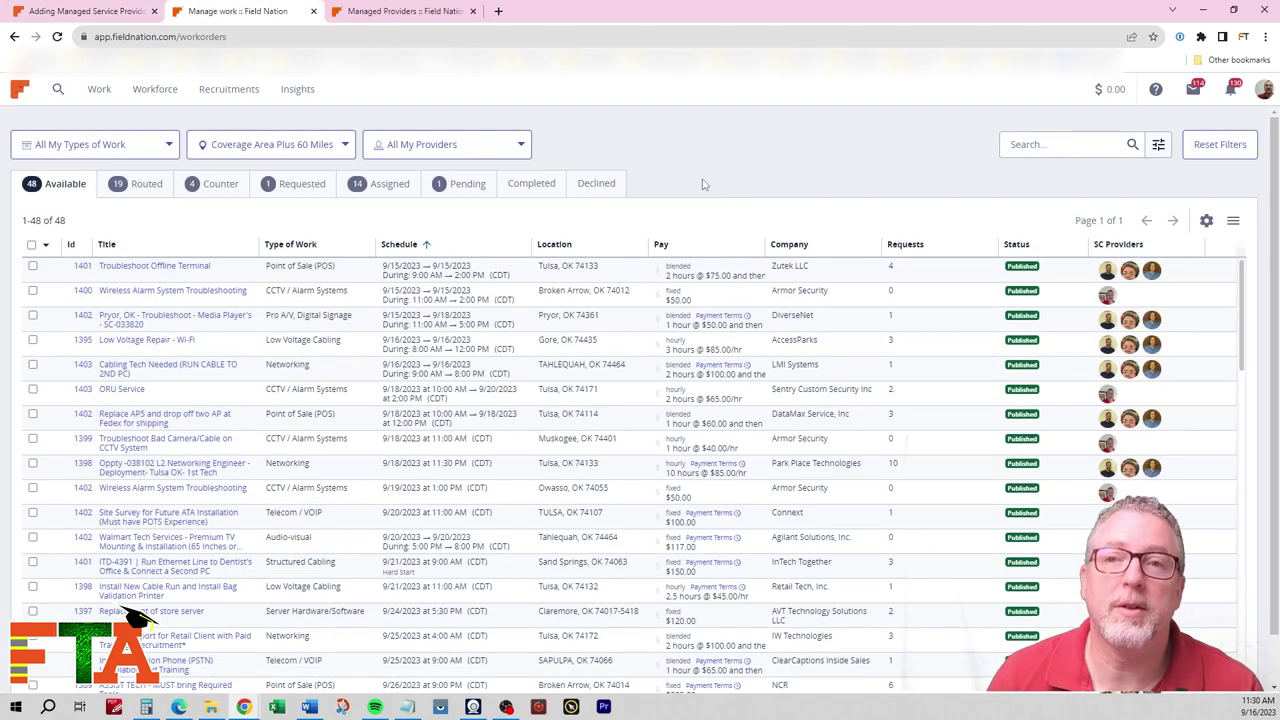
# Open Company Settings Features and highlight the enabled Become A Service Company heading
pyautogui.click(1265, 90)
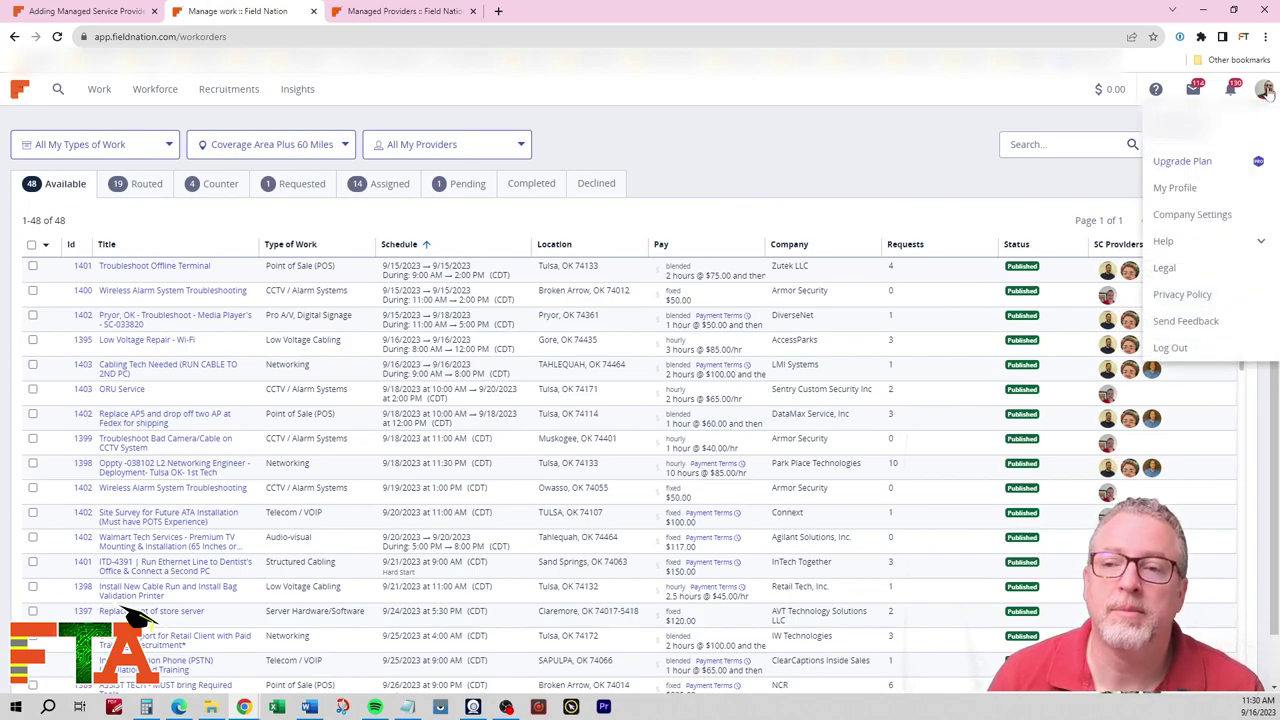
pyautogui.click(1212, 220)
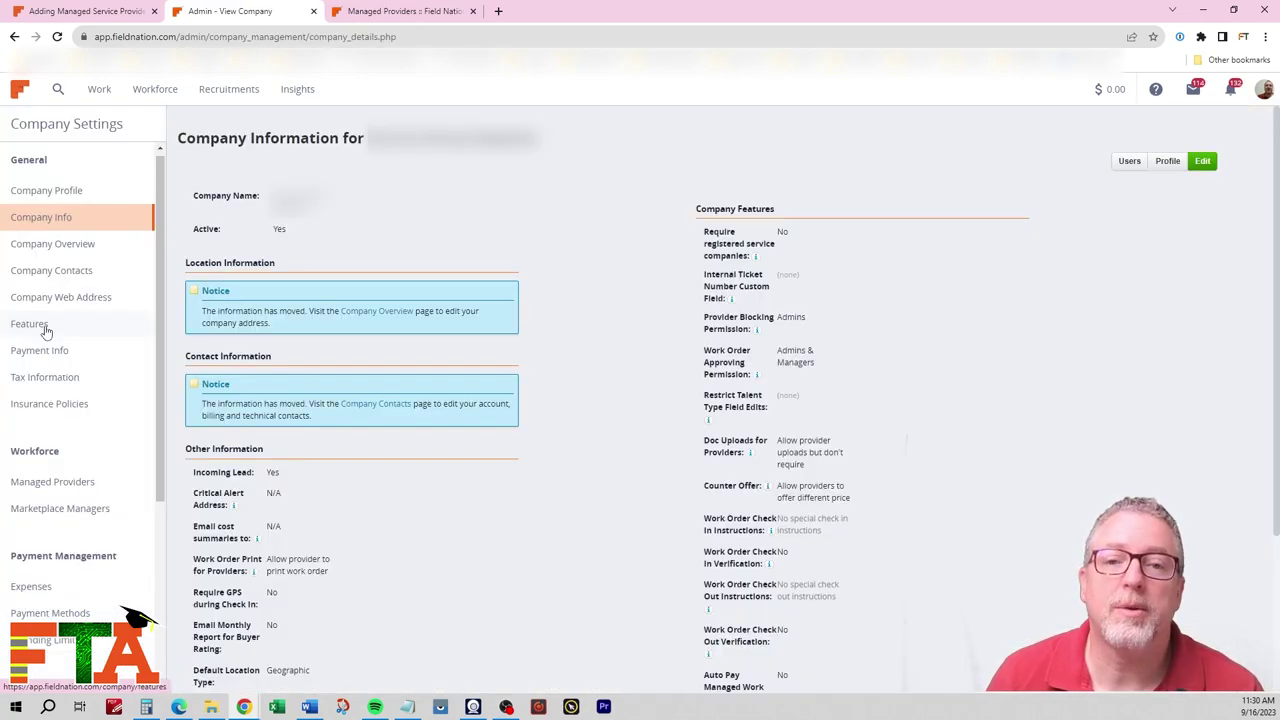
pyautogui.click(30, 324)
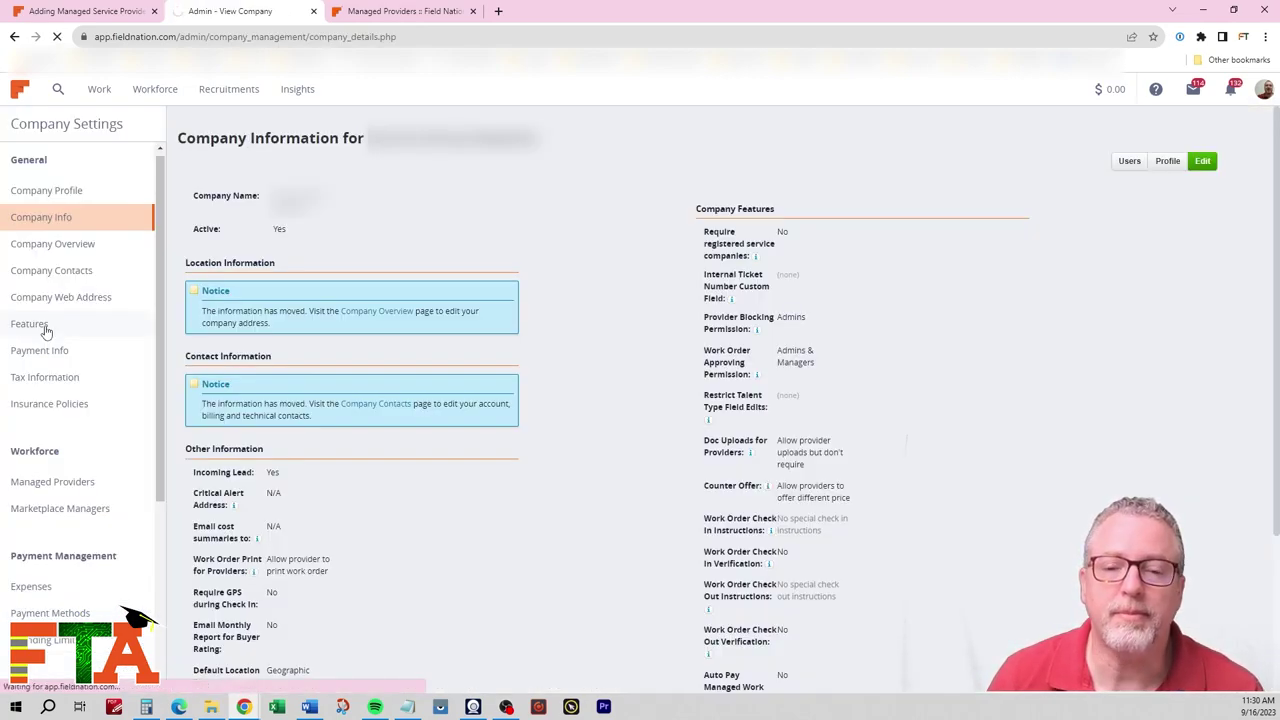
pyautogui.moveTo(511, 186); pyautogui.dragTo(651, 189)
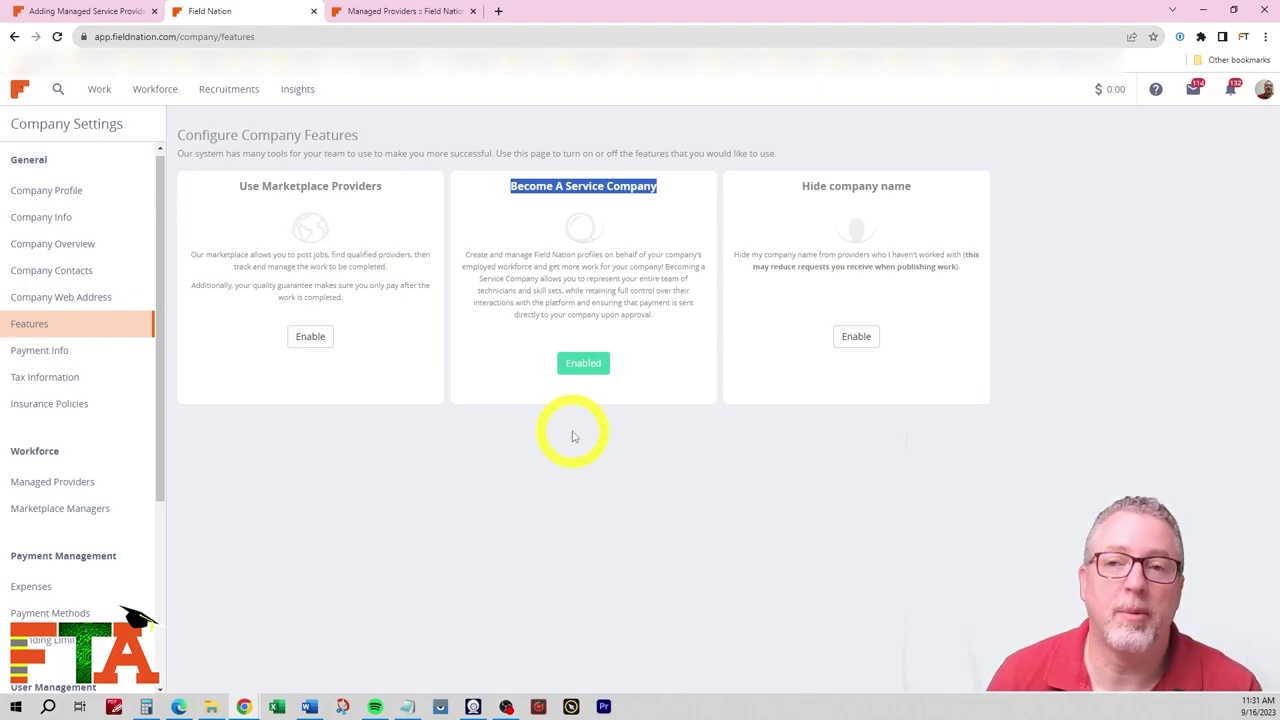
# Read the Adding Managed Service Providers help steps, then open the Managed Providers list under Workforce
pyautogui.hotkey('ctrl', 'shift', 'Tab')
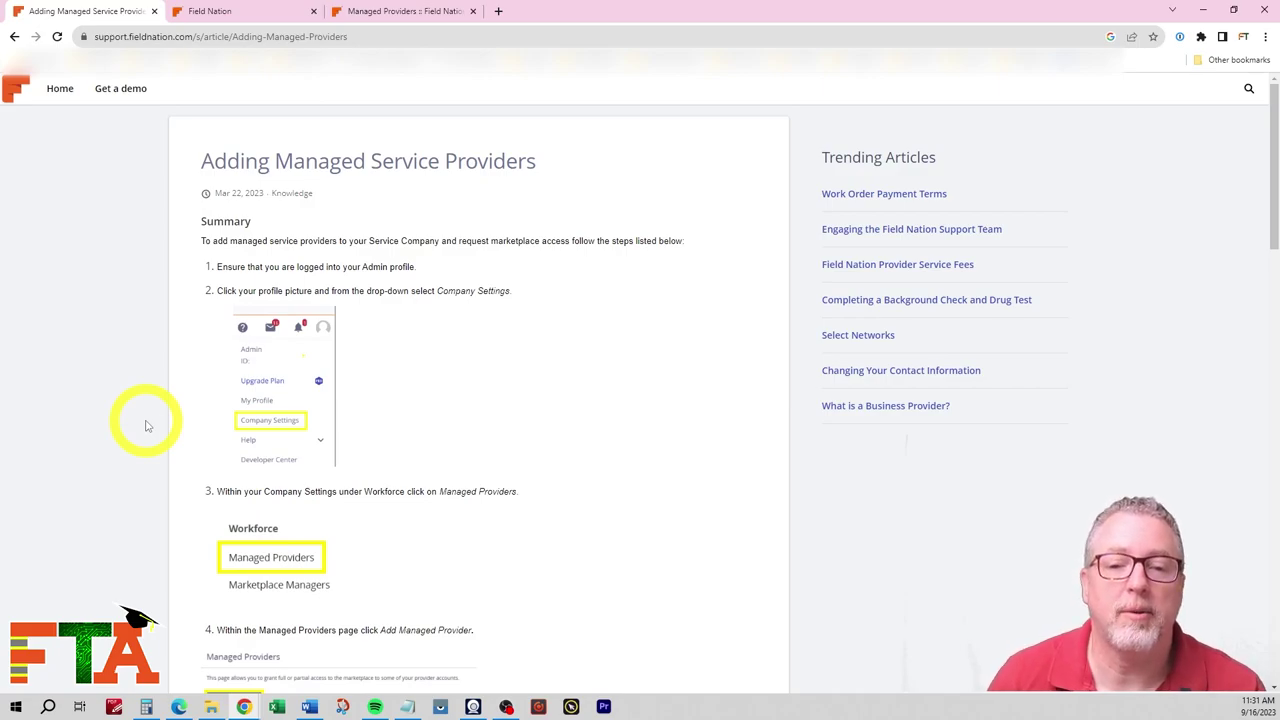
pyautogui.scroll(-1, 146, 425)
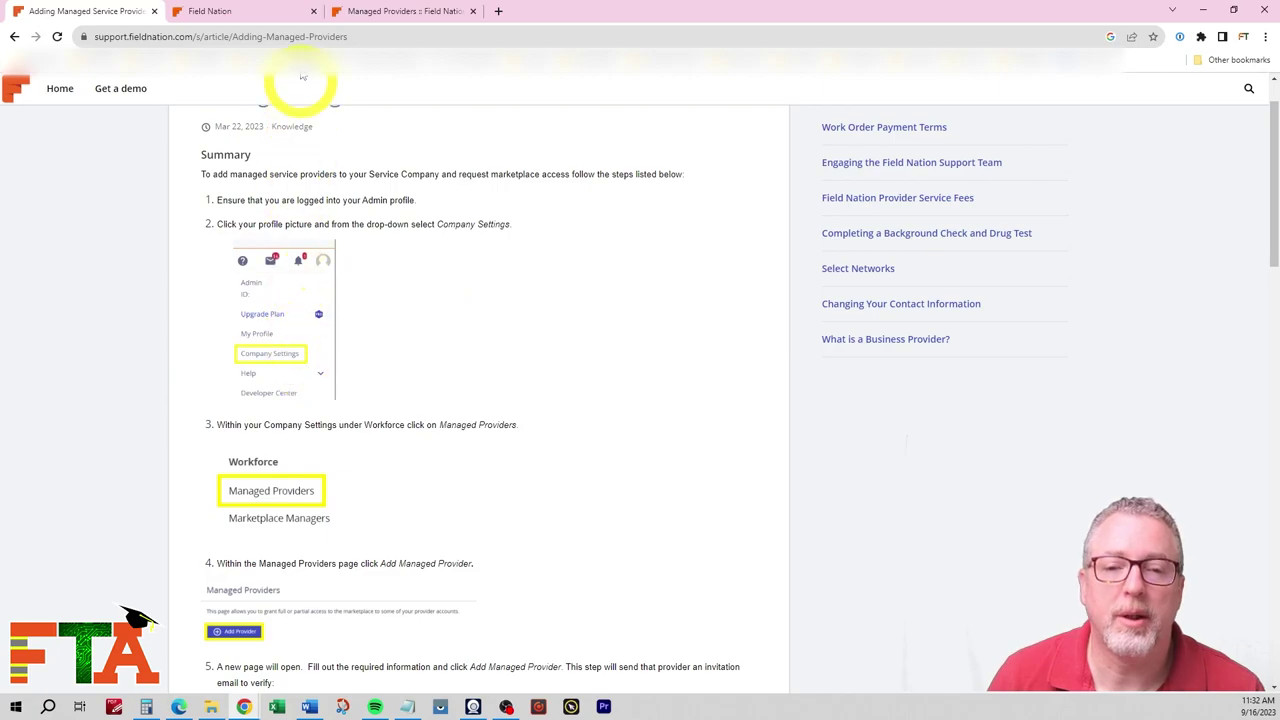
pyautogui.click(275, 11)
pyautogui.hotkey('ctrl', 'shift', 'Tab')
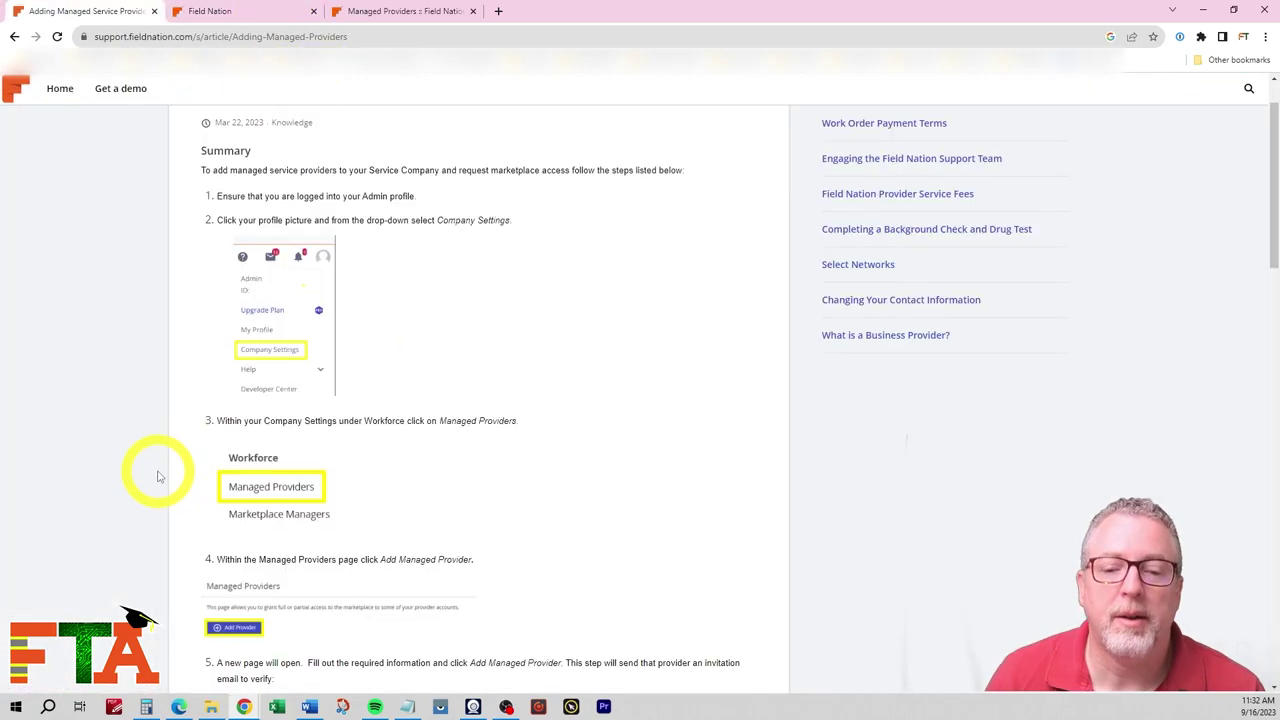
pyautogui.scroll(-2, 157, 471)
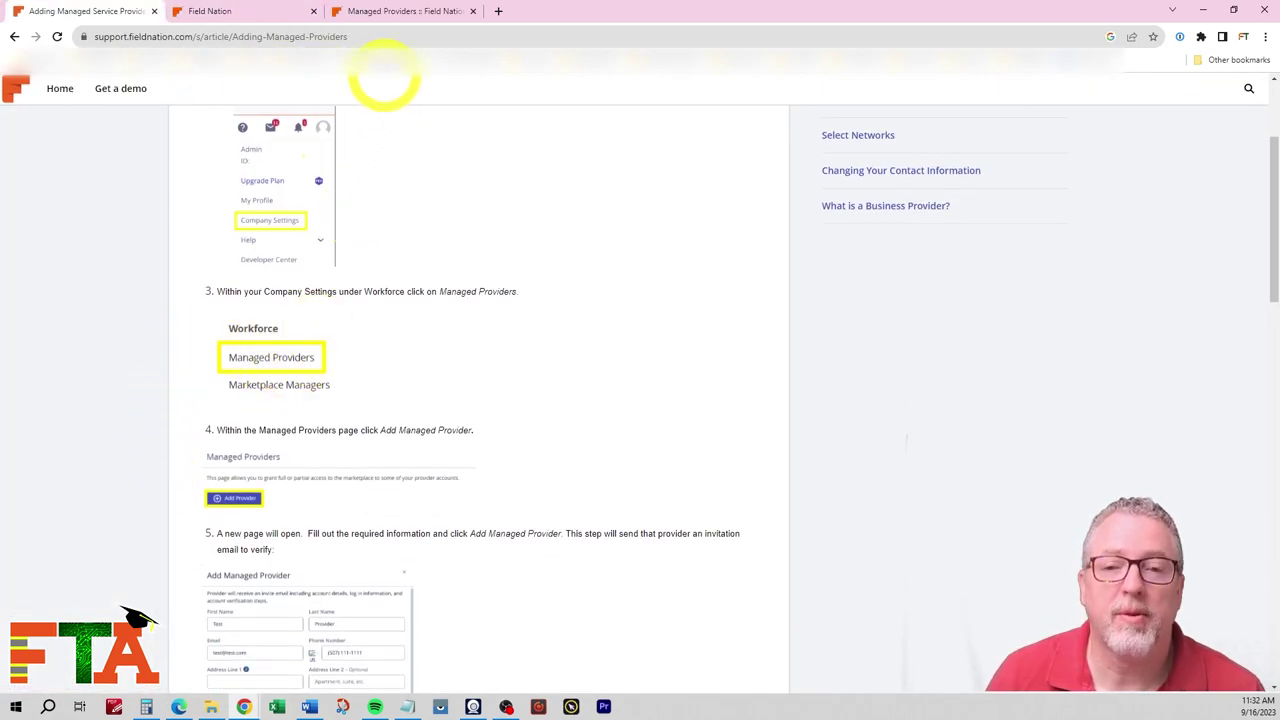
pyautogui.click(262, 11)
pyautogui.click(63, 490)
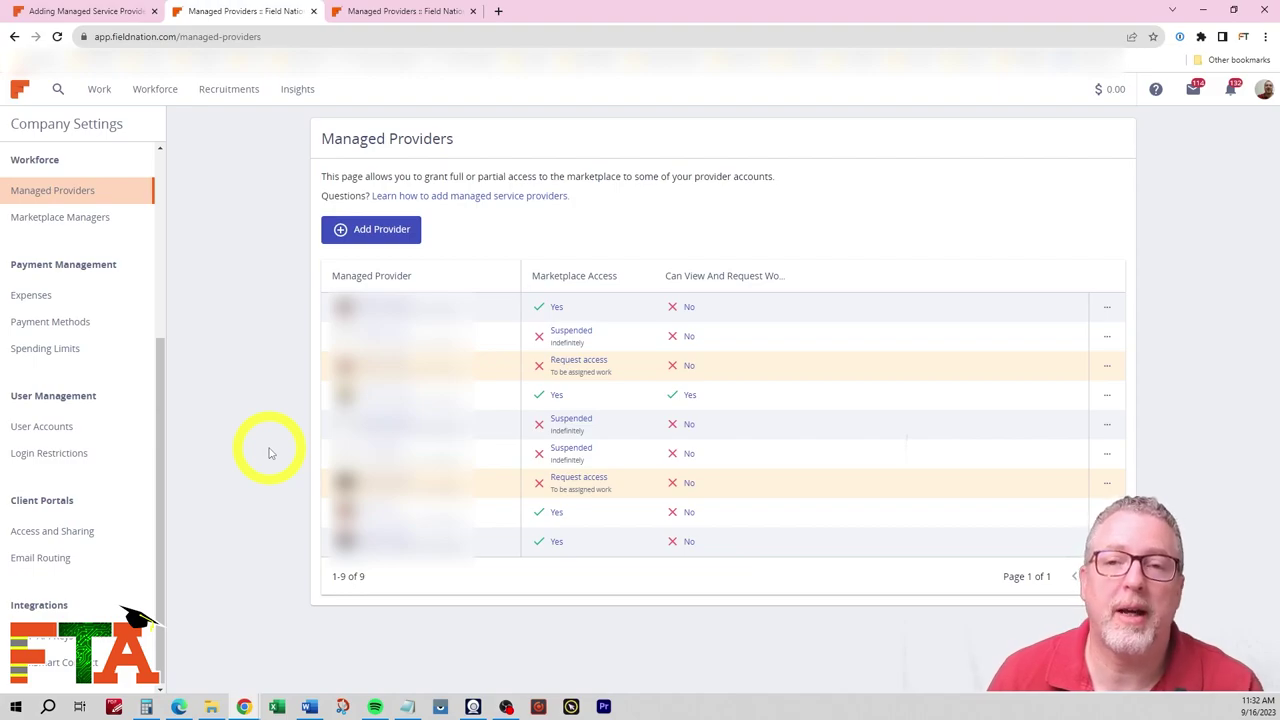
# Check the help article, then start adding a new managed provider with Add Provider
pyautogui.hotkey('ctrl', 'shift', 'Tab')
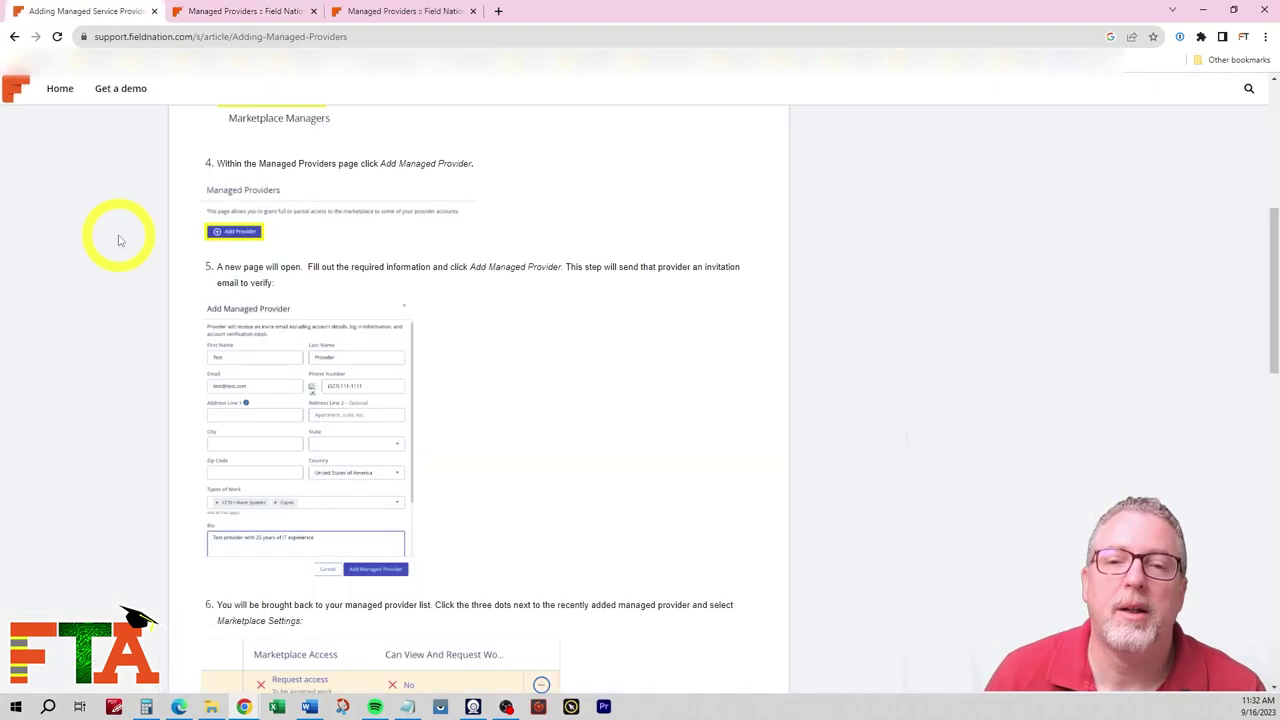
pyautogui.click(257, 12)
pyautogui.click(368, 231)
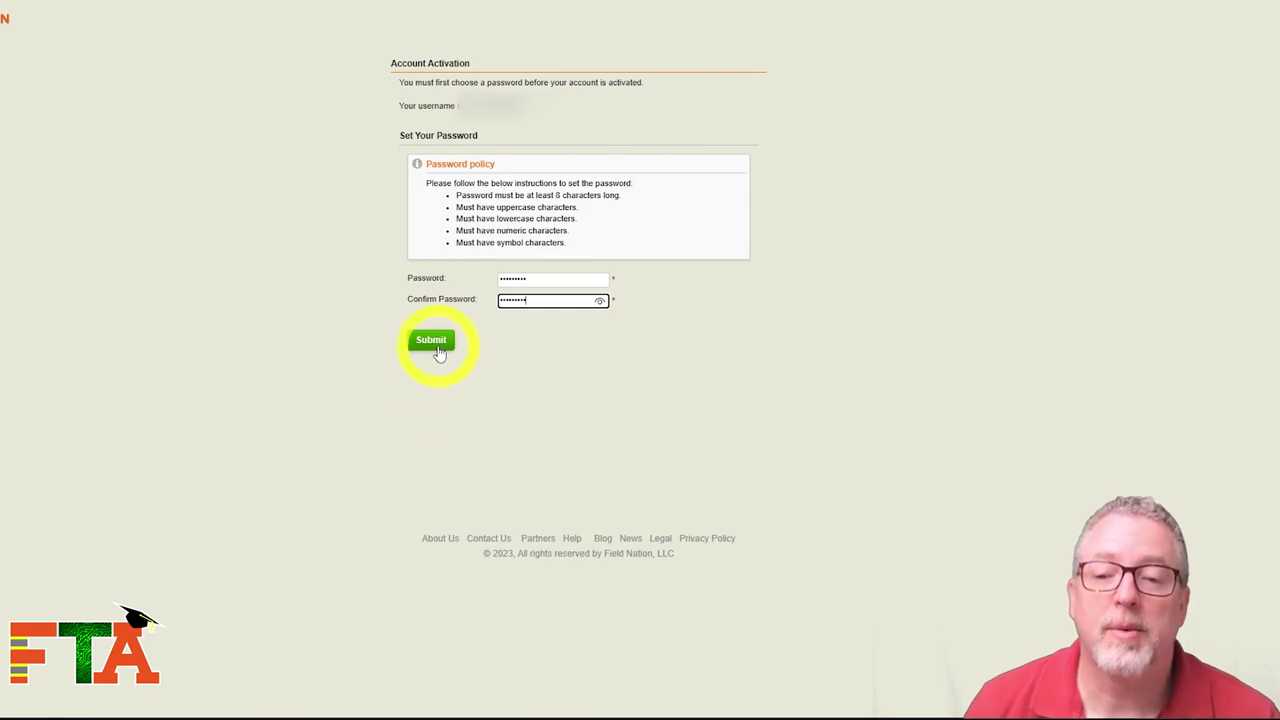
# Submit the technician's new confirmed password to continue to identity verification
pyautogui.click(368, 428)
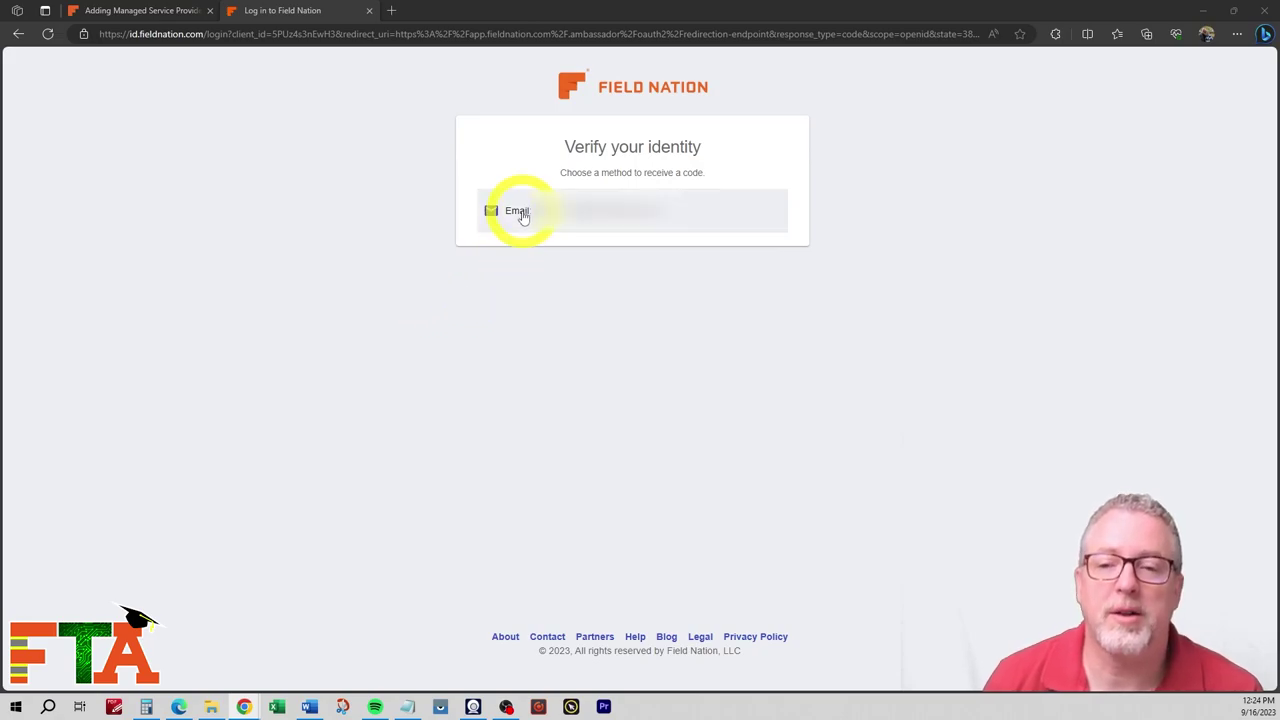
# Get the verification code by email, then leave the activation error page via the Field Nation logo
pyautogui.click(521, 215)
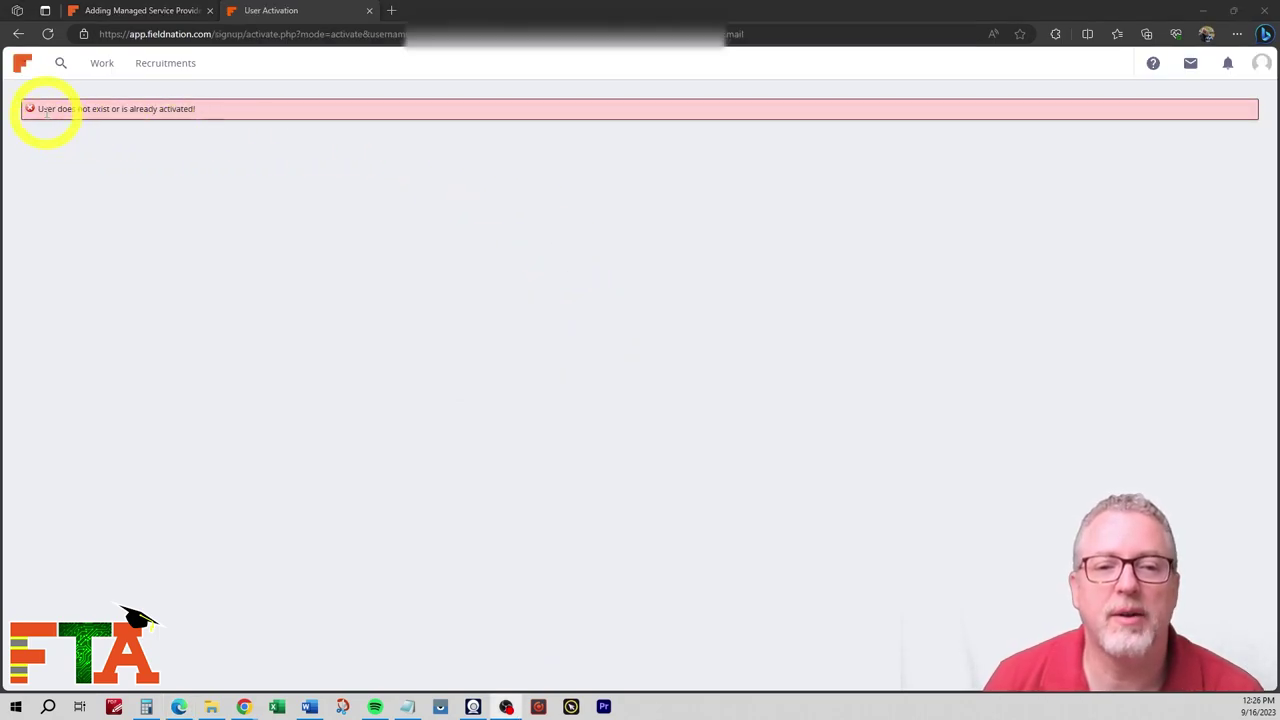
pyautogui.moveTo(46, 110); pyautogui.dragTo(206, 114)
pyautogui.click(209, 214)
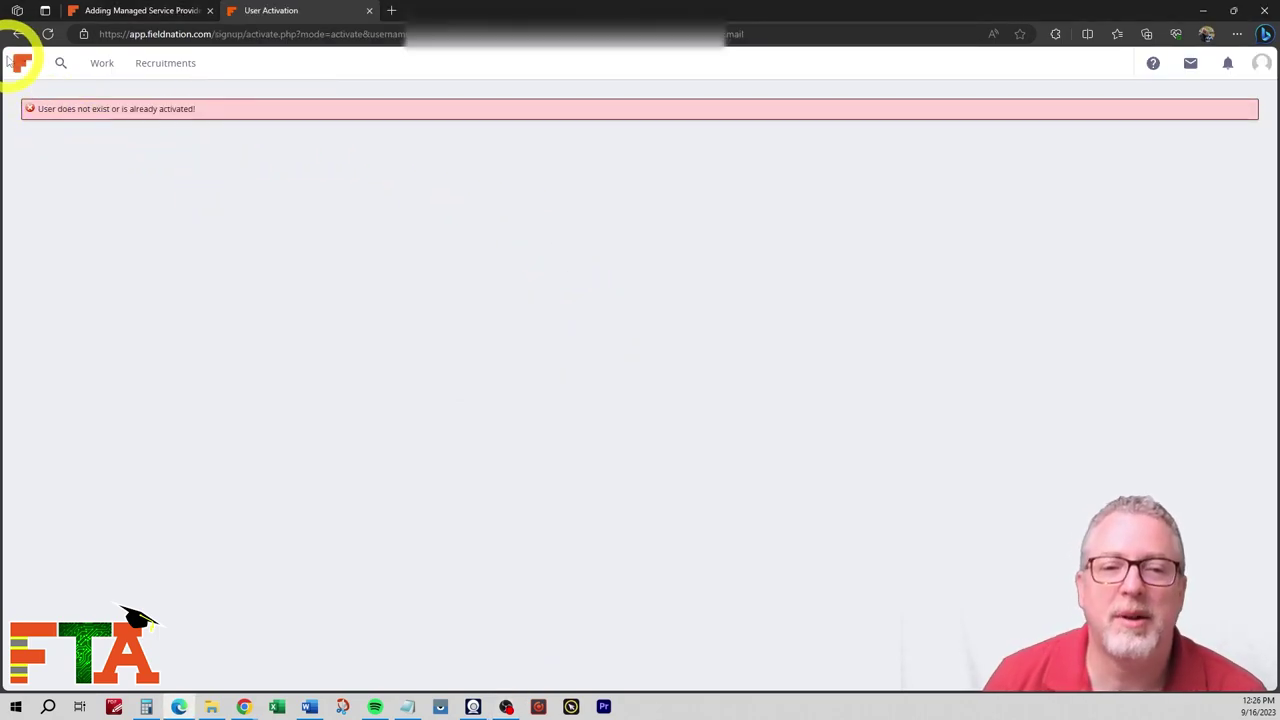
pyautogui.click(22, 64)
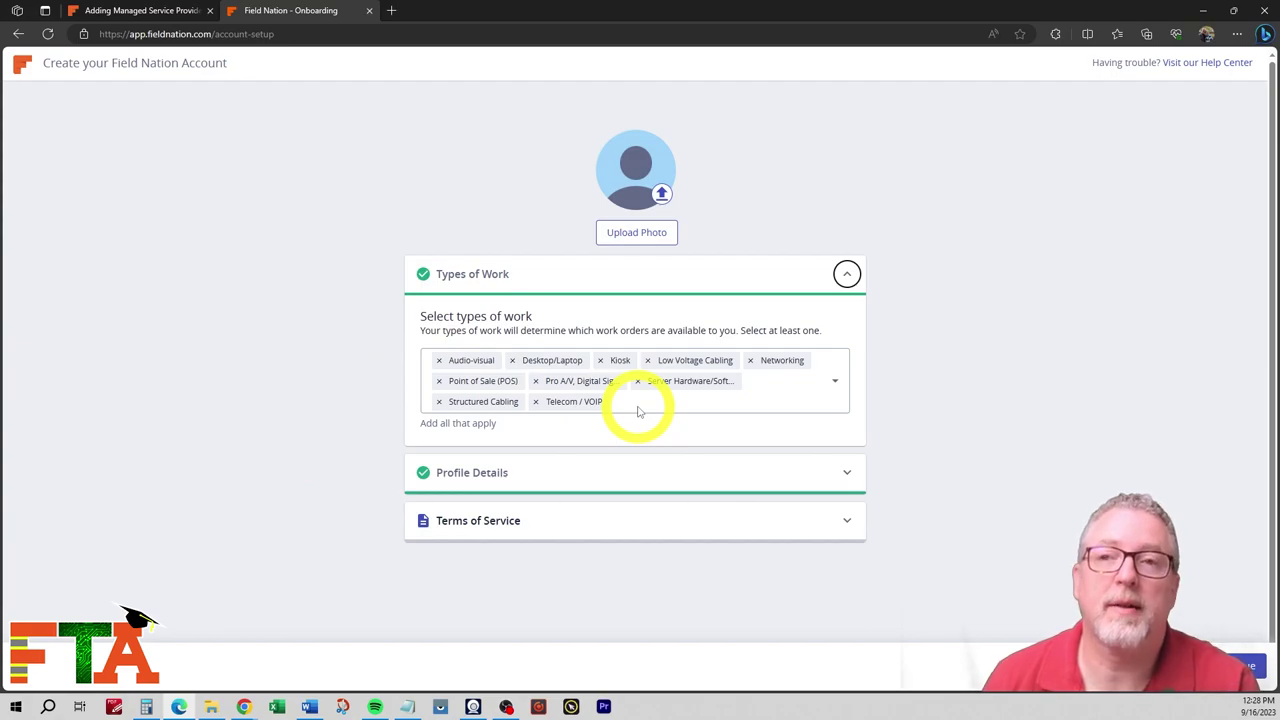
# Expand the Profile Details form, then scroll down and expand the Terms of Service list
pyautogui.click(846, 471)
pyautogui.scroll(-3, 320, 475)
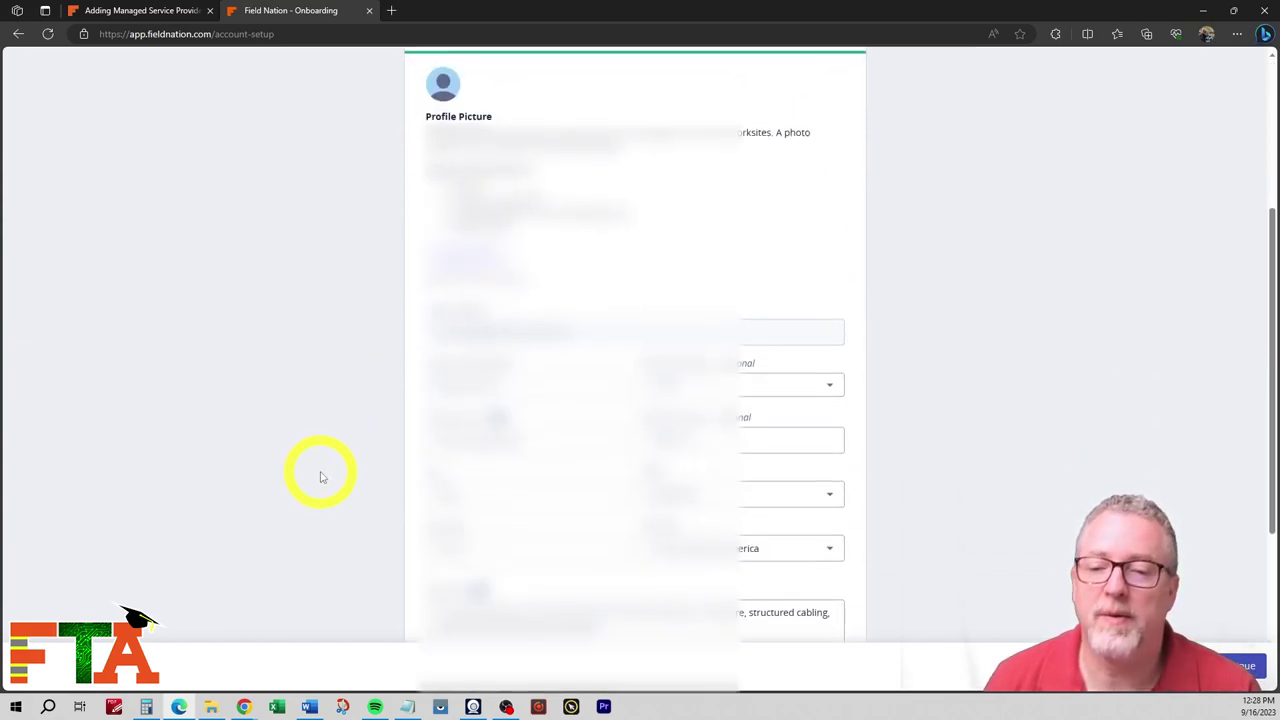
pyautogui.scroll(-3, 320, 475)
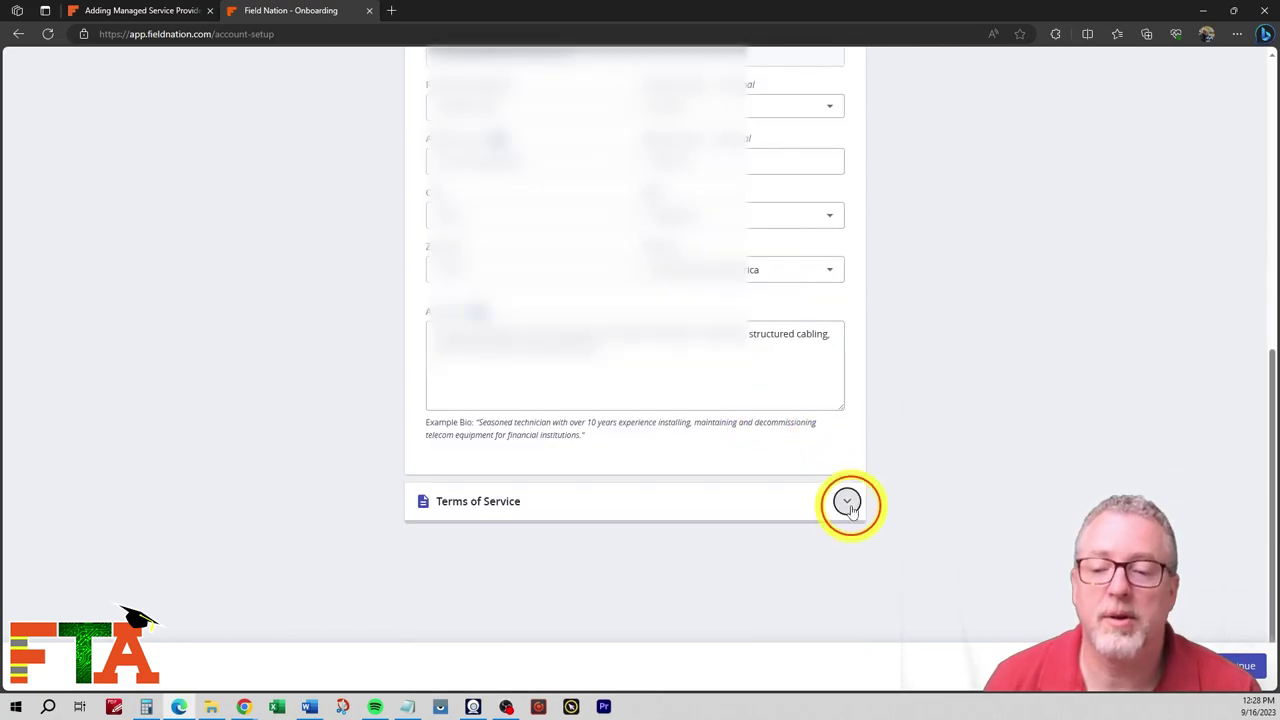
pyautogui.click(847, 506)
# Accept the User Agreement, Provider Terms & Conditions, Standard Work Order Terms & Conditions and Provider Quality Assurance Policy
pyautogui.click(428, 376)
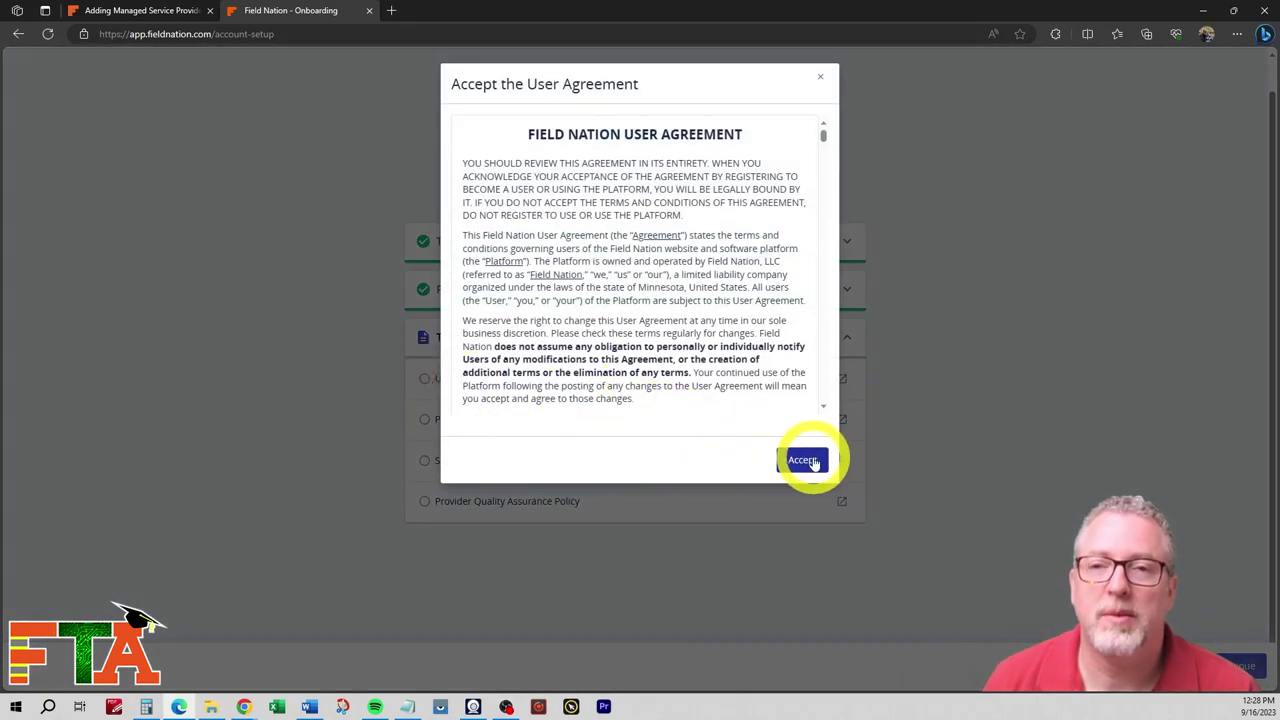
pyautogui.click(800, 458)
pyautogui.click(425, 422)
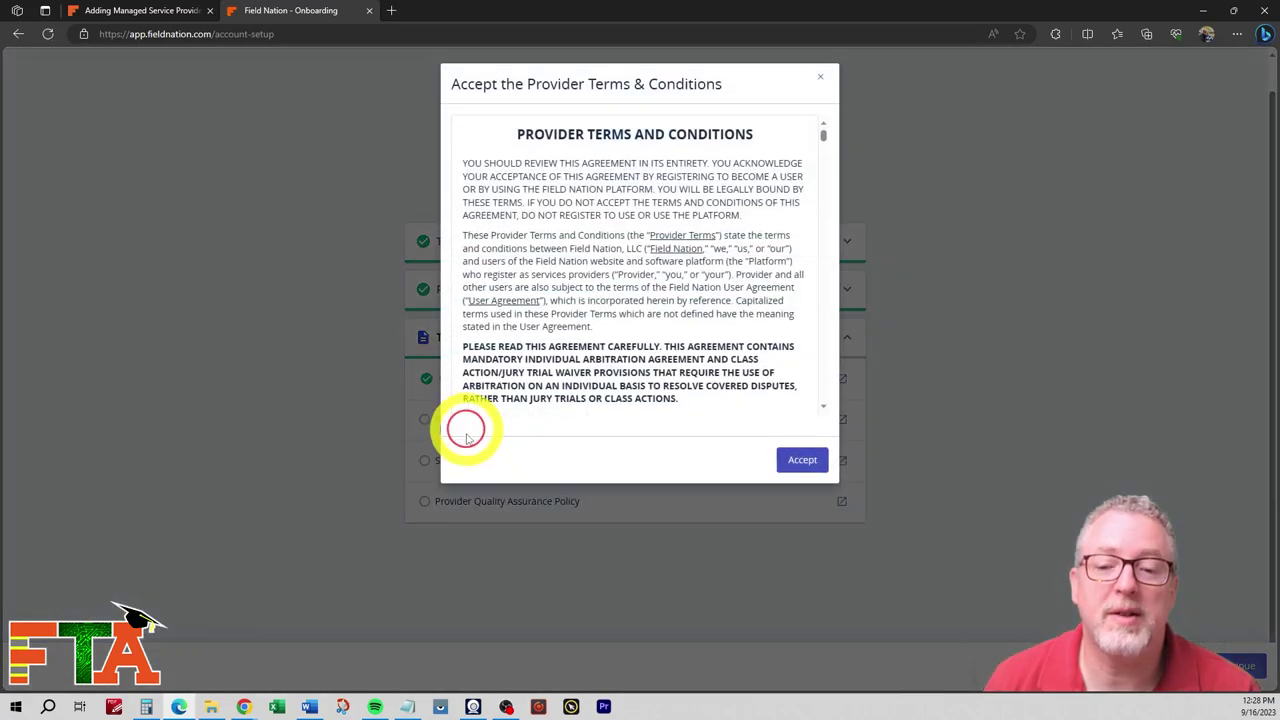
pyautogui.click(801, 460)
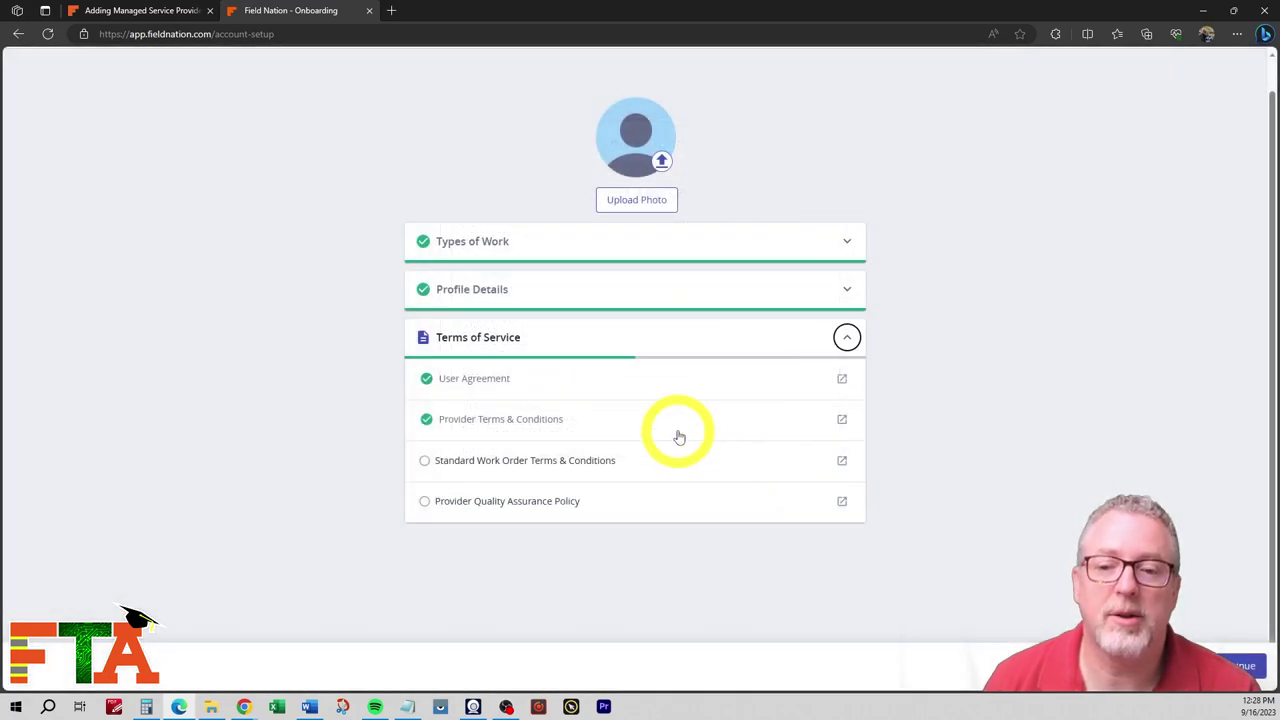
pyautogui.click(425, 460)
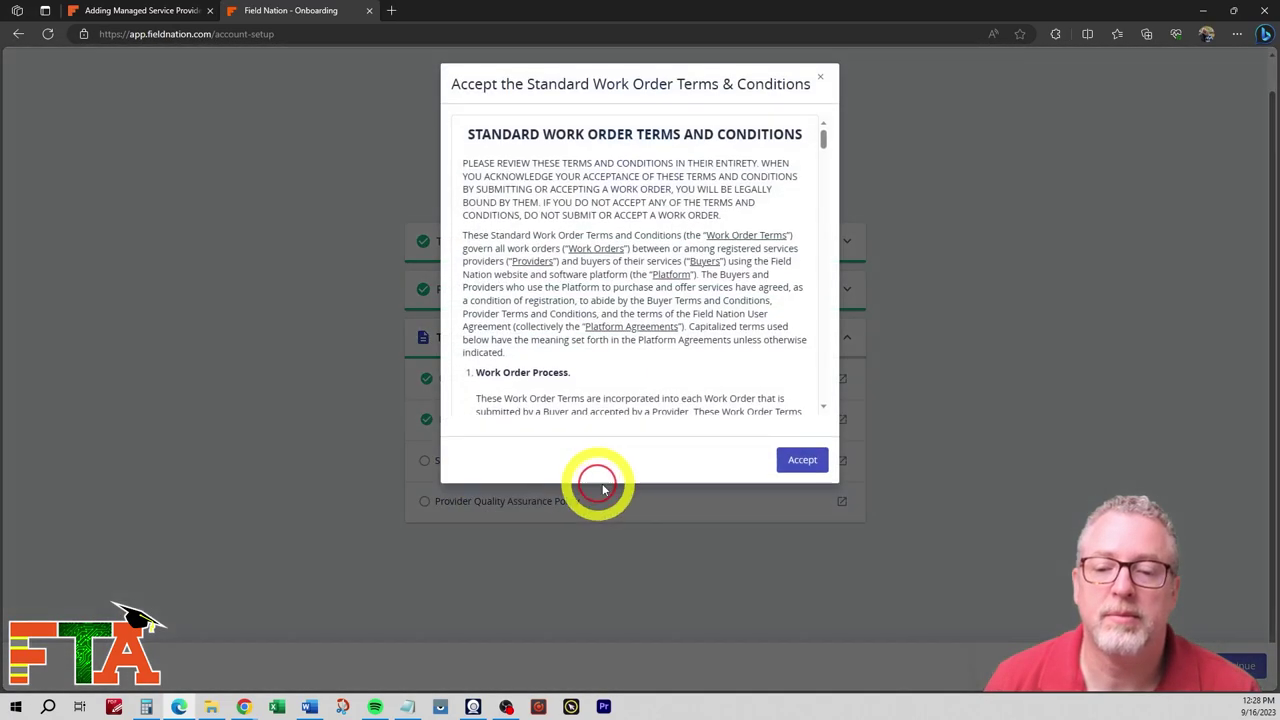
pyautogui.click(804, 459)
pyautogui.click(424, 505)
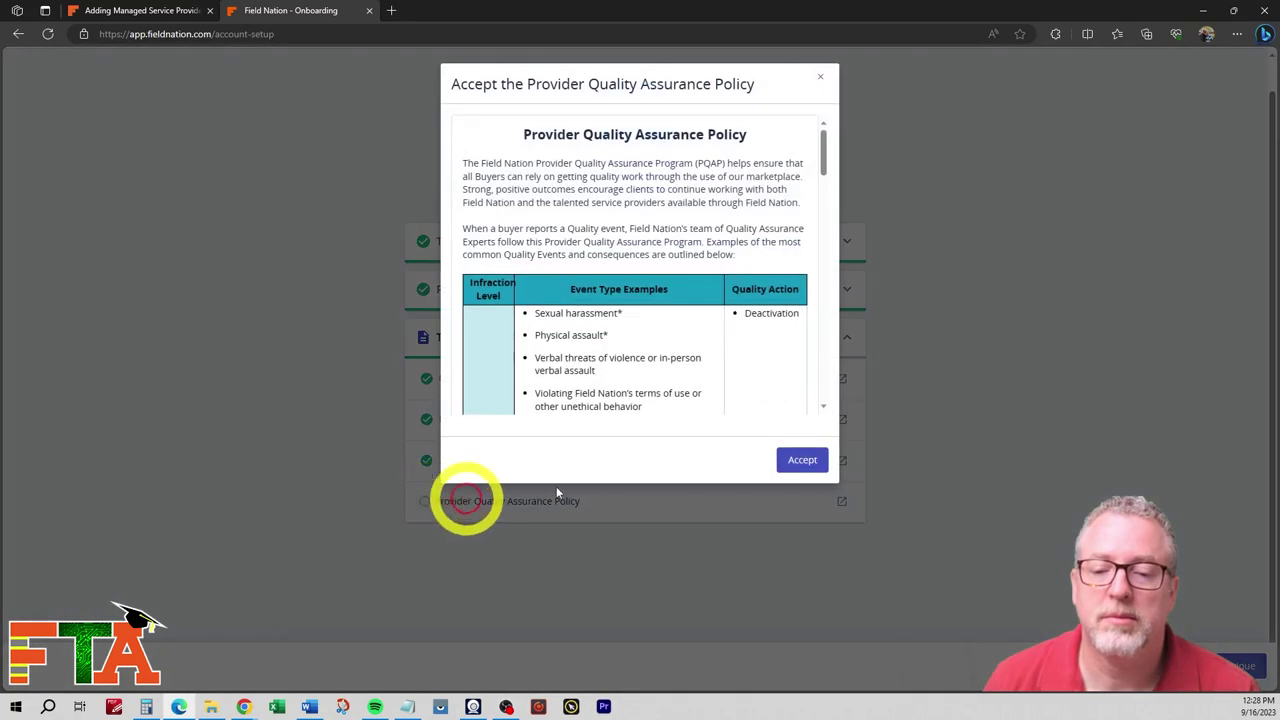
pyautogui.click(803, 460)
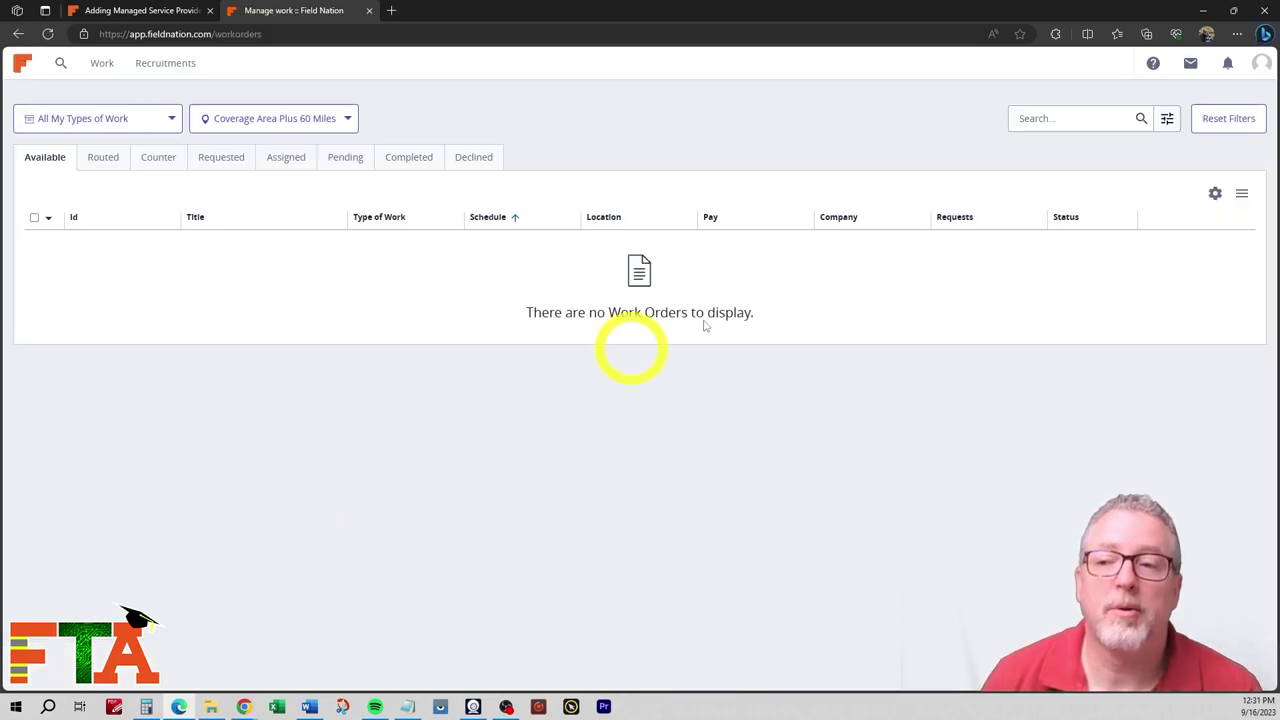
# Go to My Profile from the avatar menu at the top right
pyautogui.click(1263, 66)
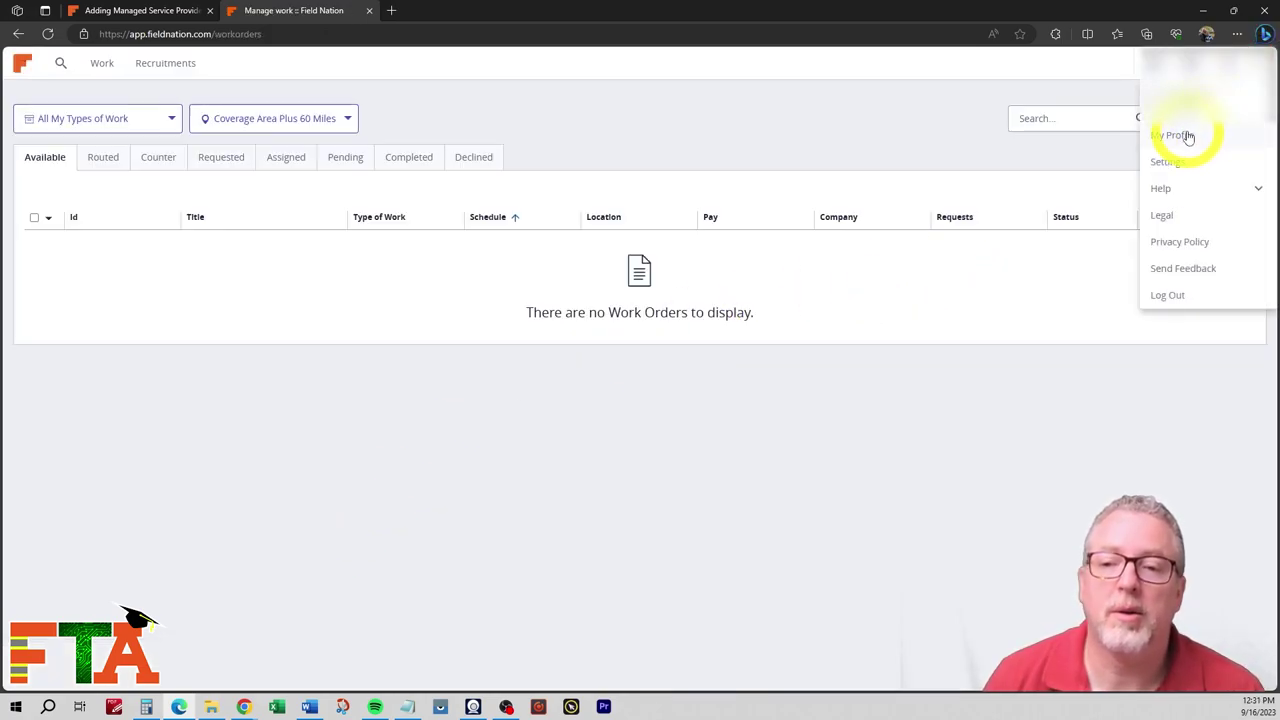
pyautogui.click(1180, 135)
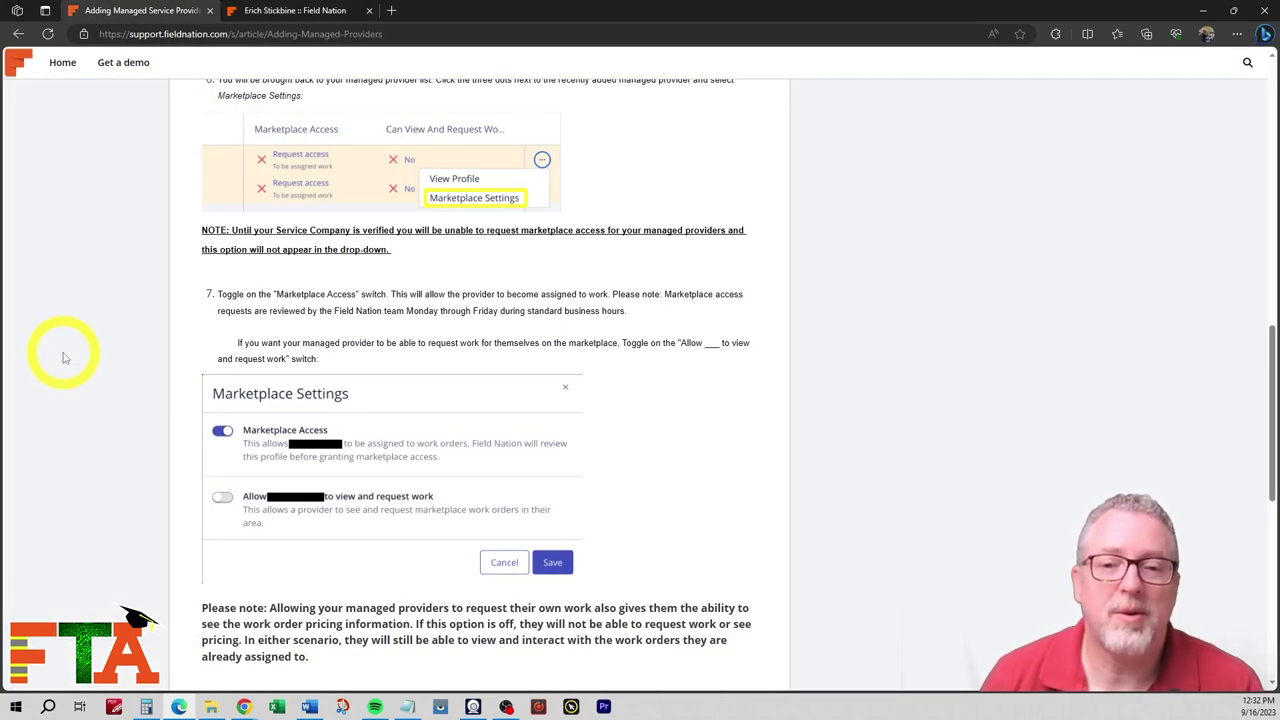
# Look over the help article's marketplace access steps, then switch back to the technician's profile tab
pyautogui.scroll(-3, 62, 358)
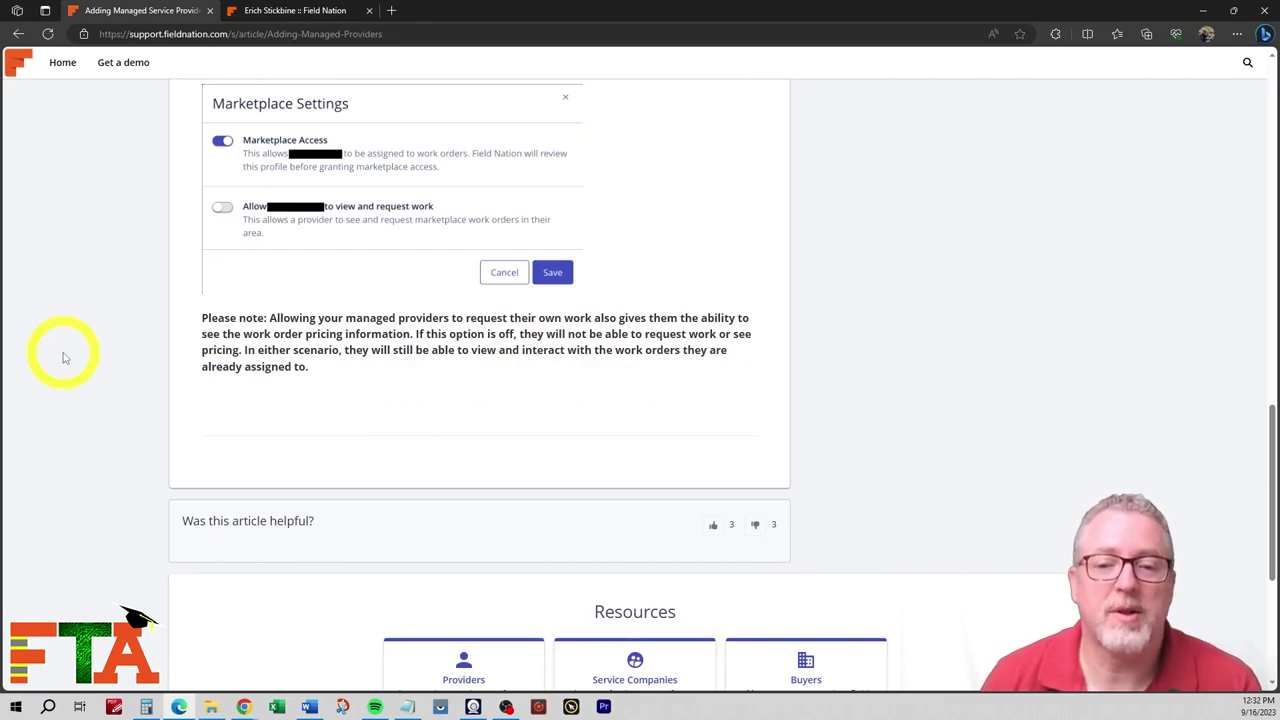
pyautogui.scroll(15, 62, 358)
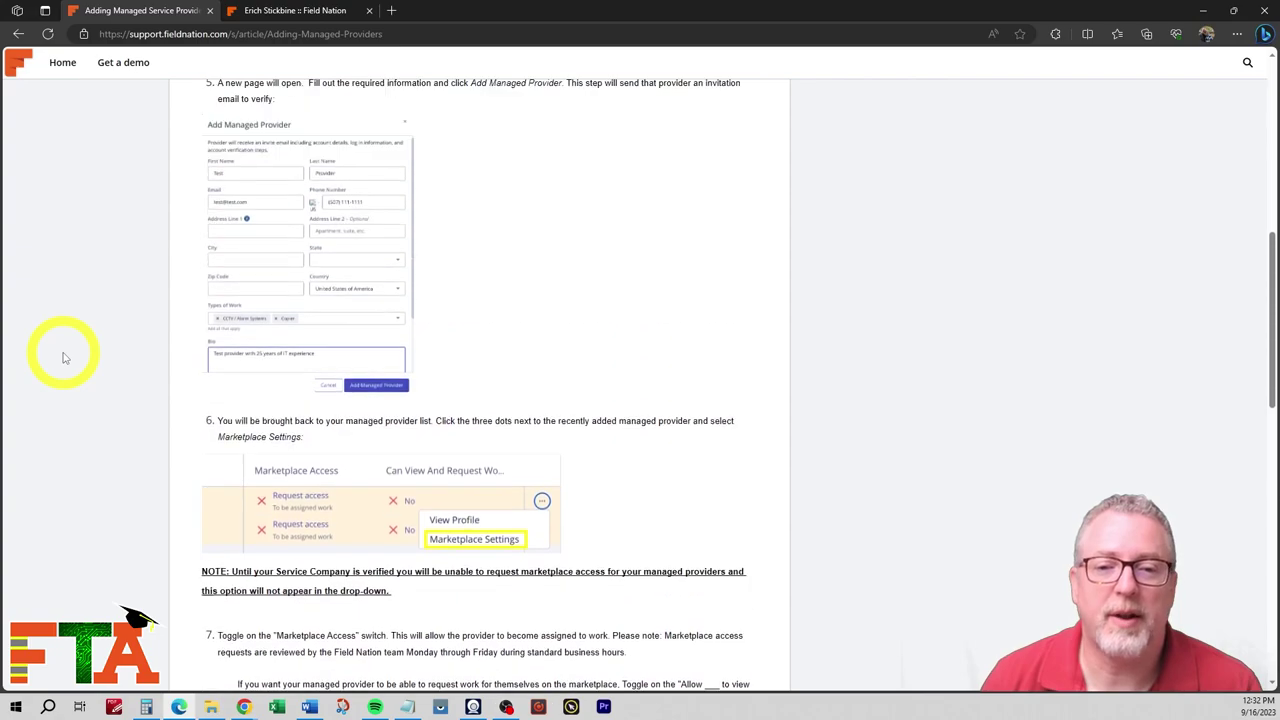
pyautogui.scroll(-2, 63, 351)
pyautogui.scroll(2, 70, 320)
pyautogui.hotkey('ctrl', 'Tab')
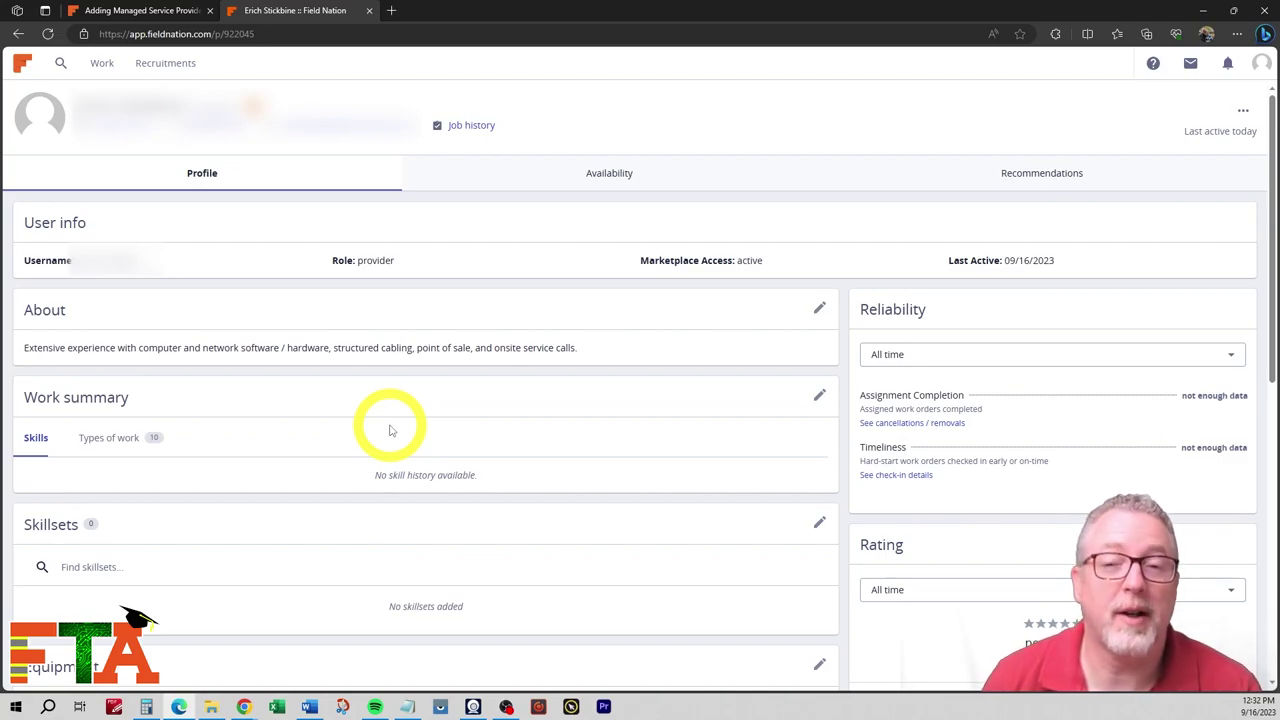
pyautogui.scroll(-4, 391, 430)
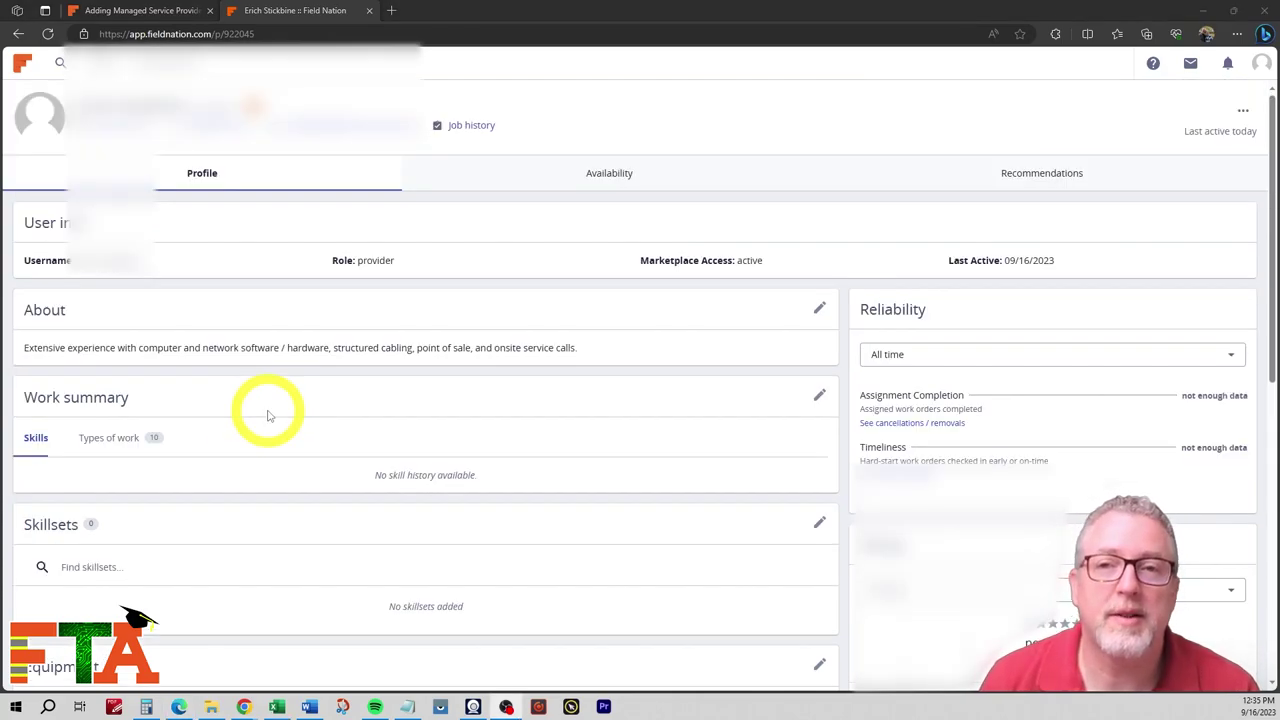
pyautogui.scroll(-3, 268, 415)
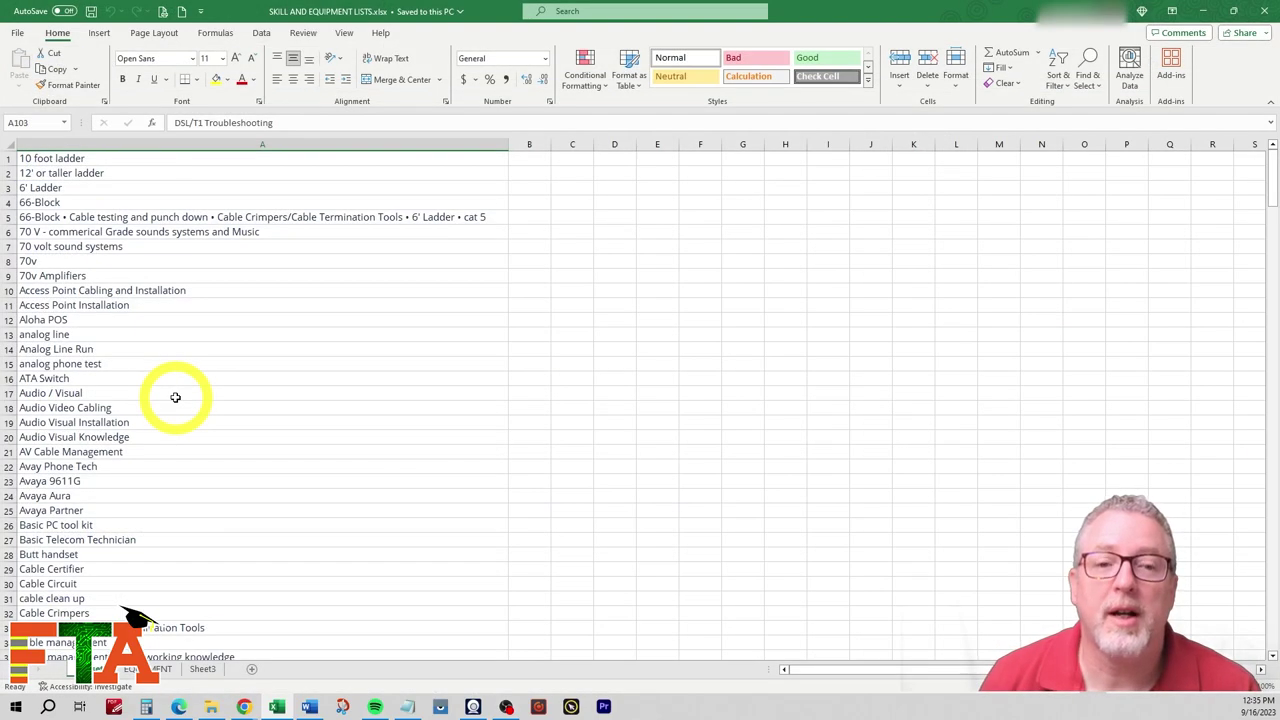
# Scroll down through the skills list in the SKILL AND EQUIPMENT LISTS workbook
pyautogui.scroll(-20, 175, 397)
pyautogui.scroll(-20, 175, 397)
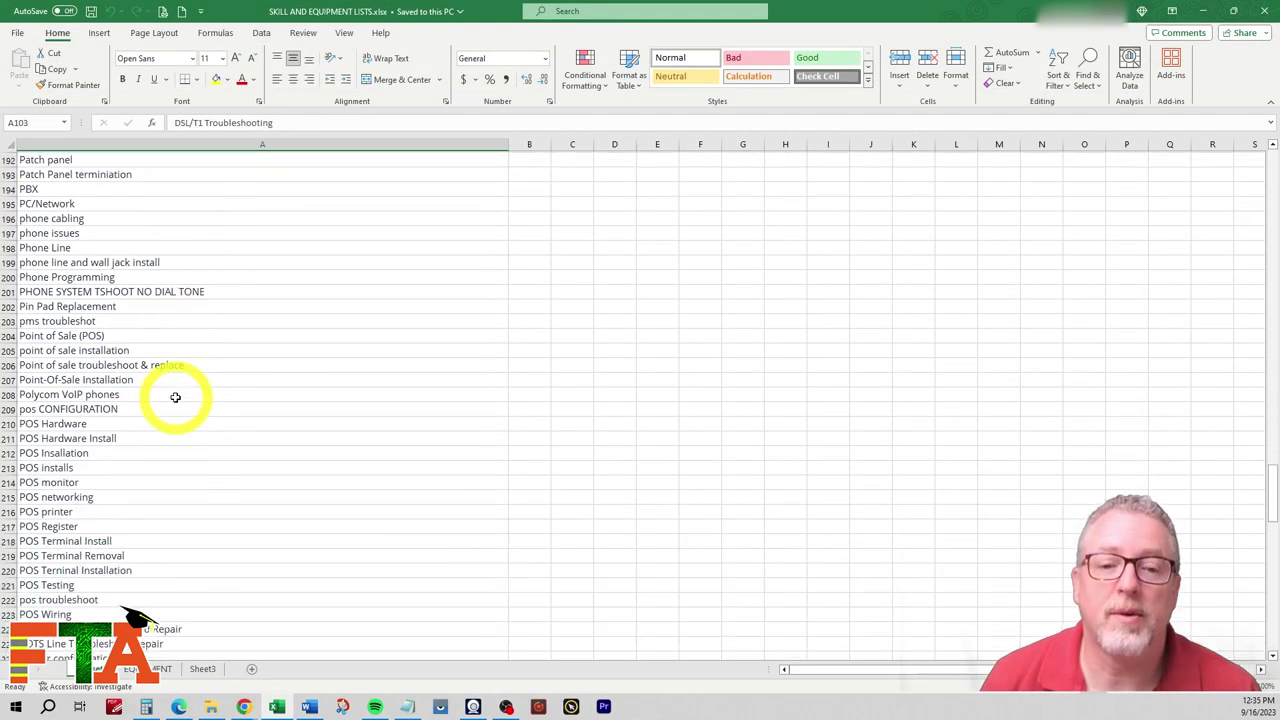
pyautogui.scroll(-15, 175, 397)
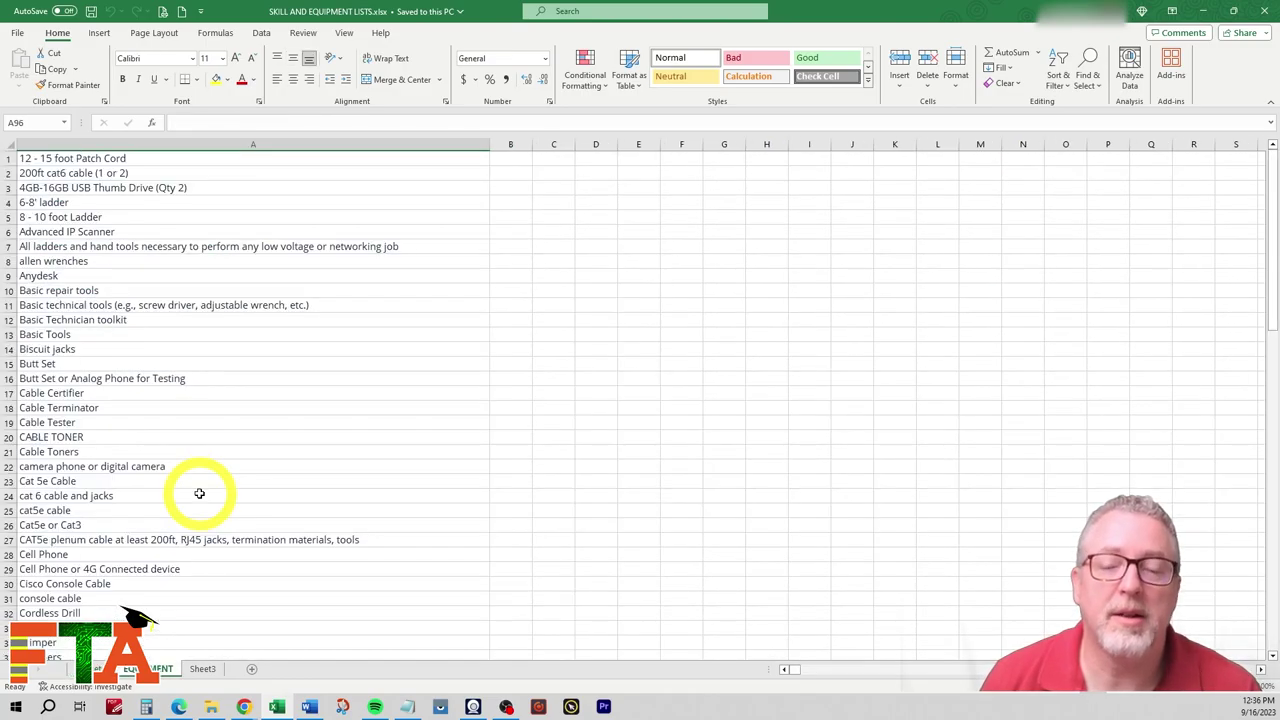
pyautogui.scroll(-20, 199, 493)
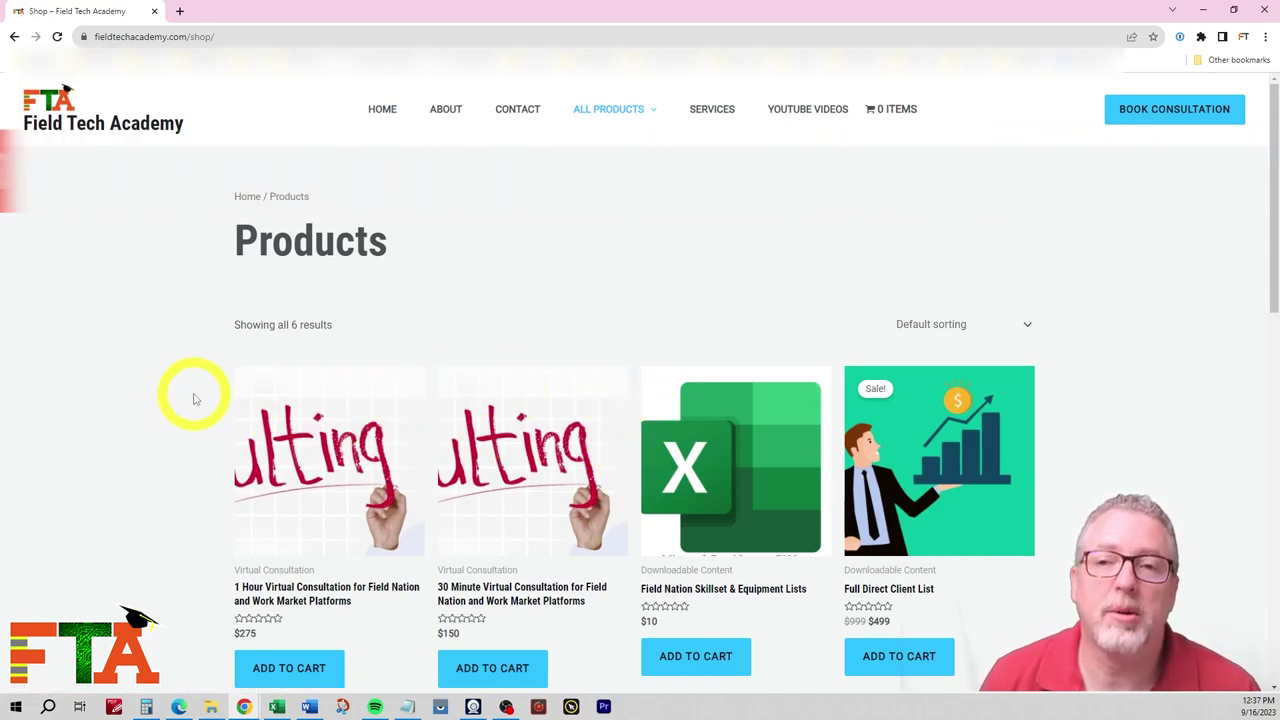
pyautogui.scroll(-2, 686, 443)
pyautogui.click(648, 462)
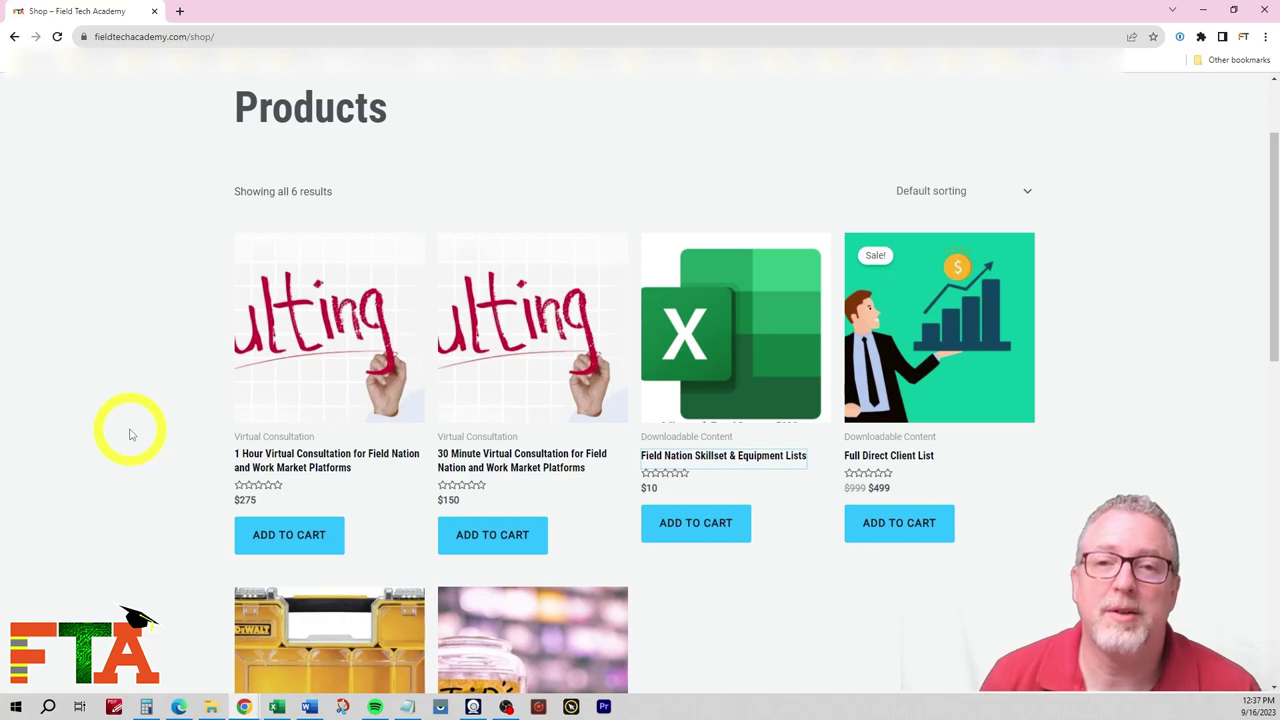
pyautogui.scroll(2, 150, 465)
pyautogui.scroll(-4, 177, 500)
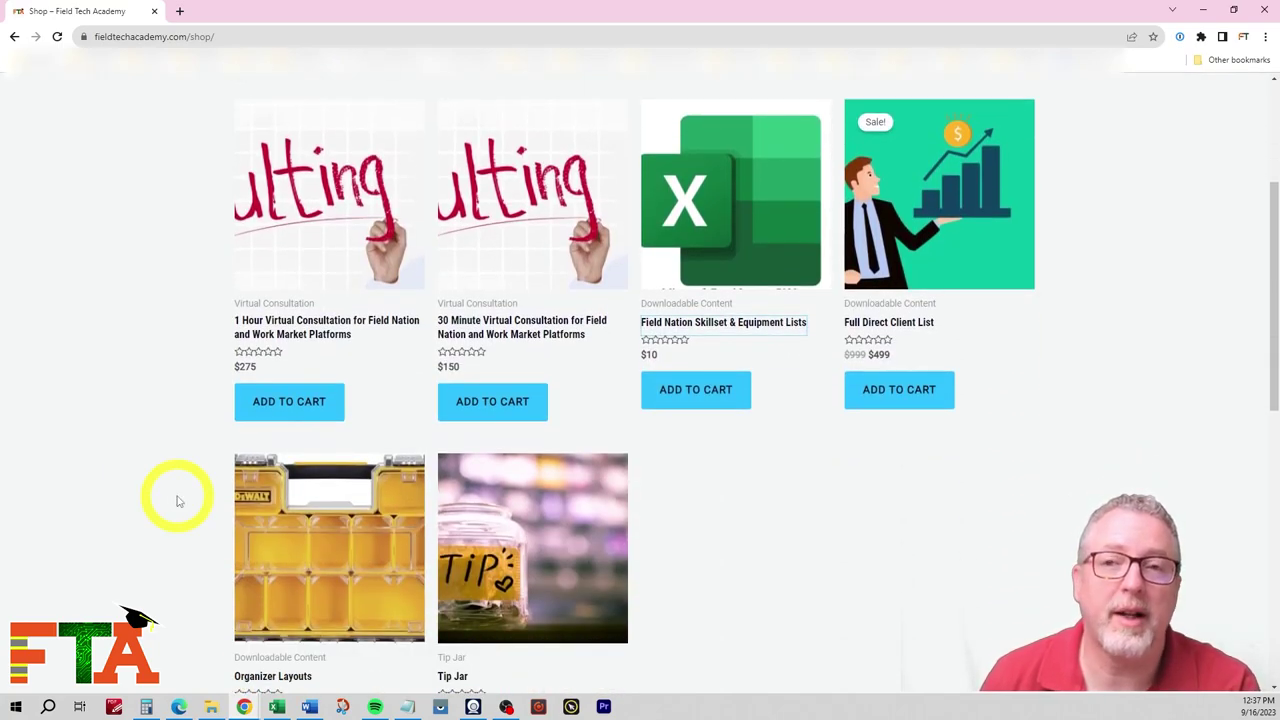
pyautogui.scroll(-3, 177, 500)
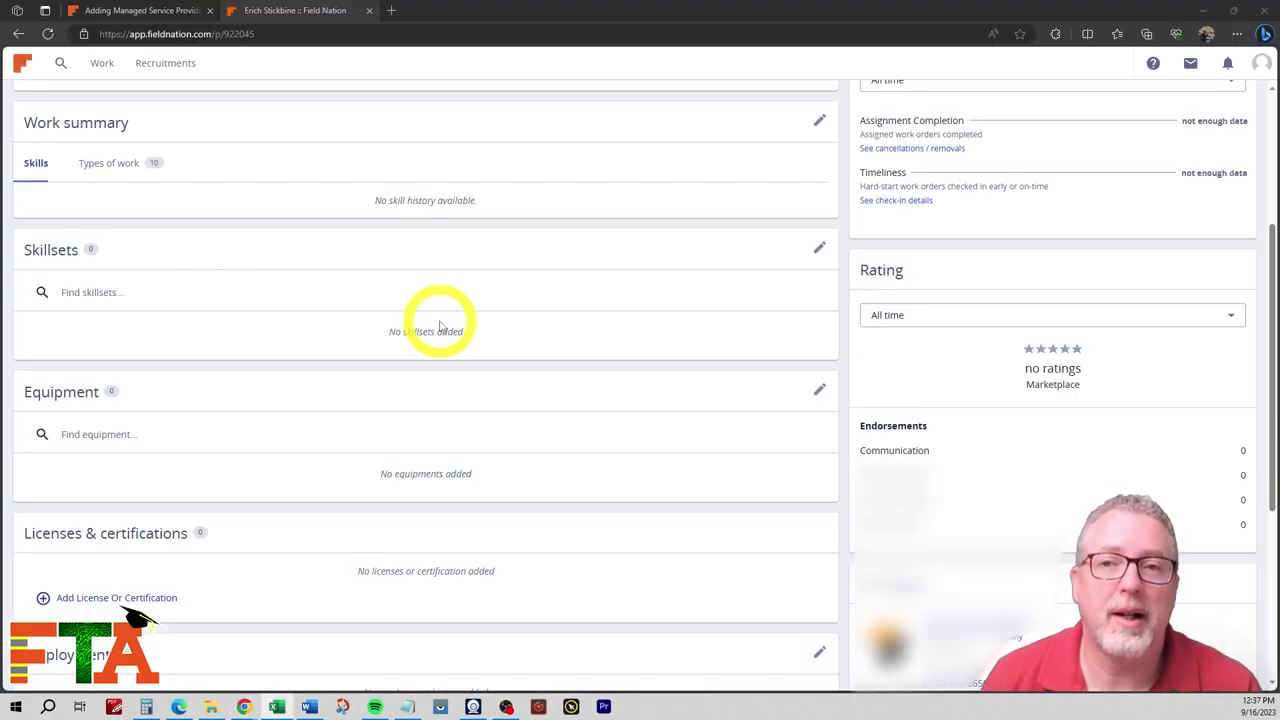
# Open the skillsets editor and add 10 foot ladder as a skillset
pyautogui.click(819, 248)
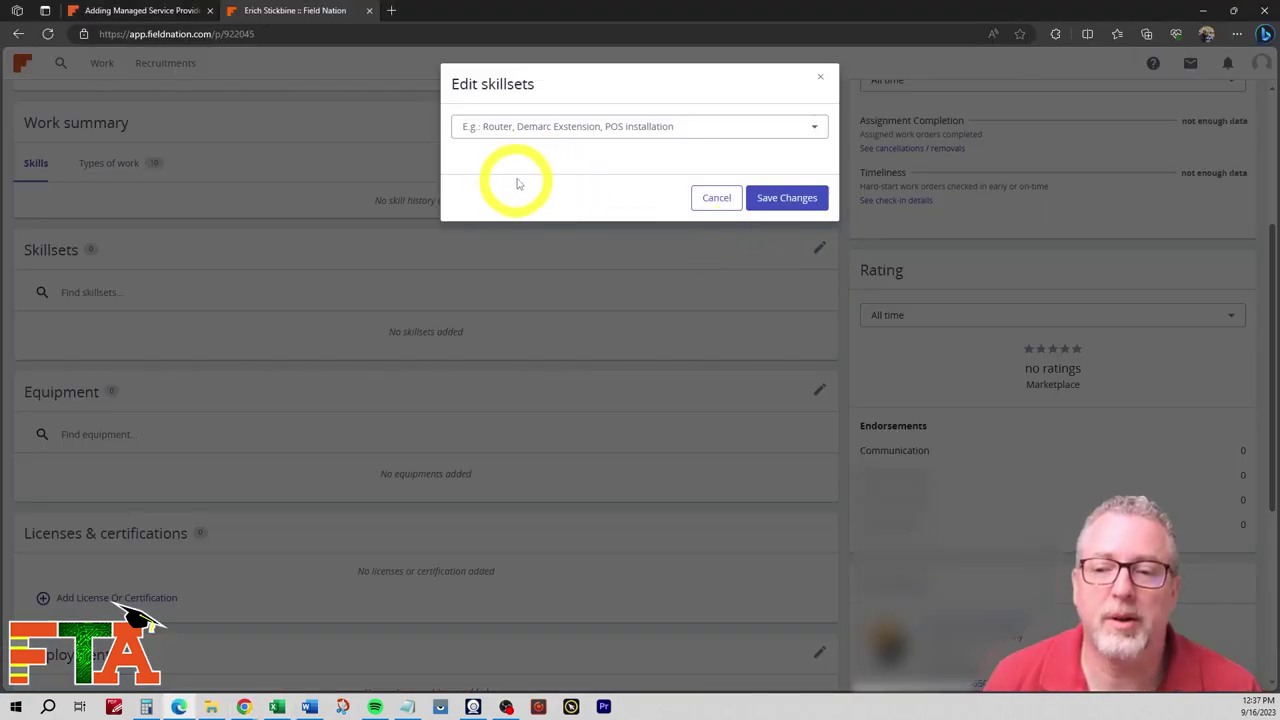
pyautogui.click(488, 126)
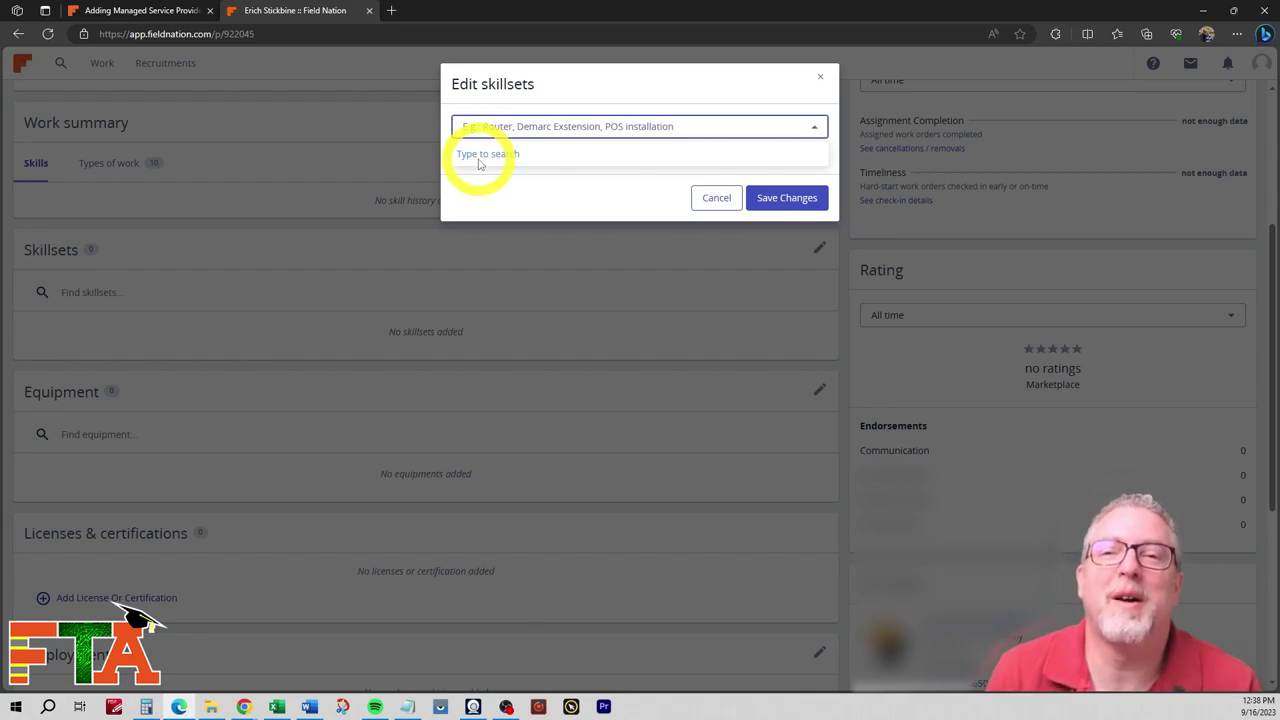
pyautogui.click(500, 135)
pyautogui.click(500, 135)
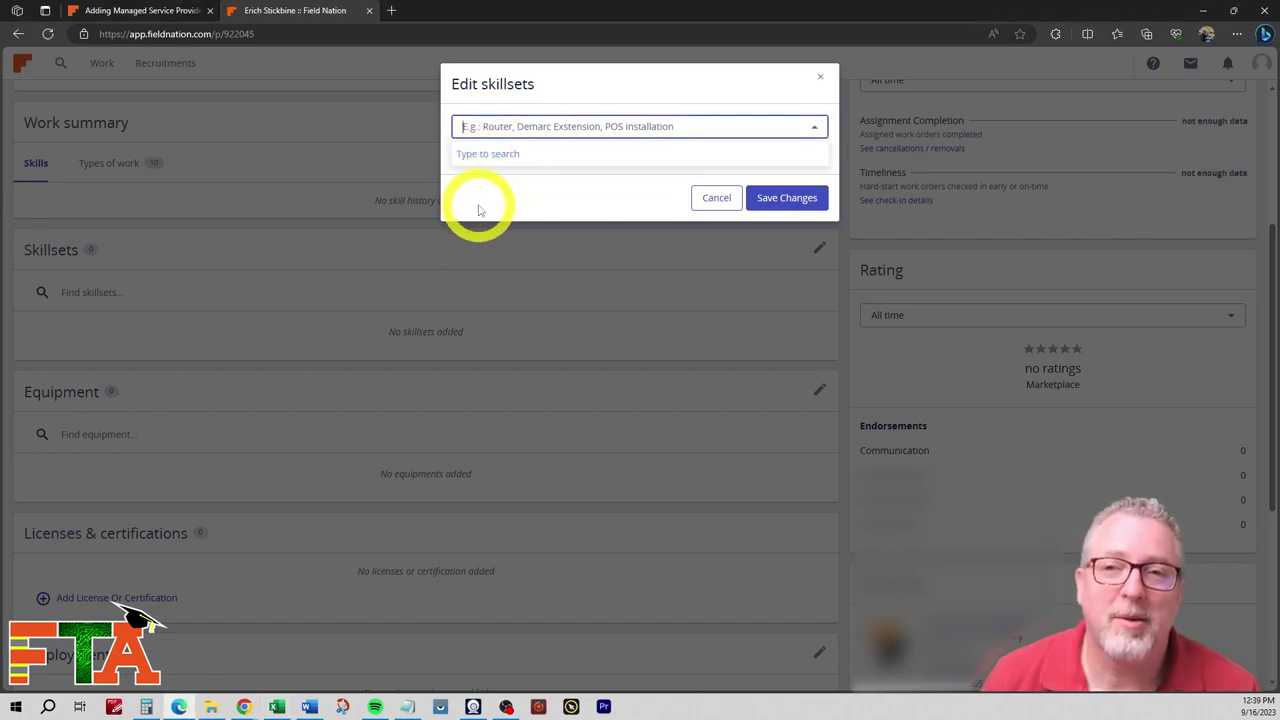
pyautogui.write('10 foot ladder')
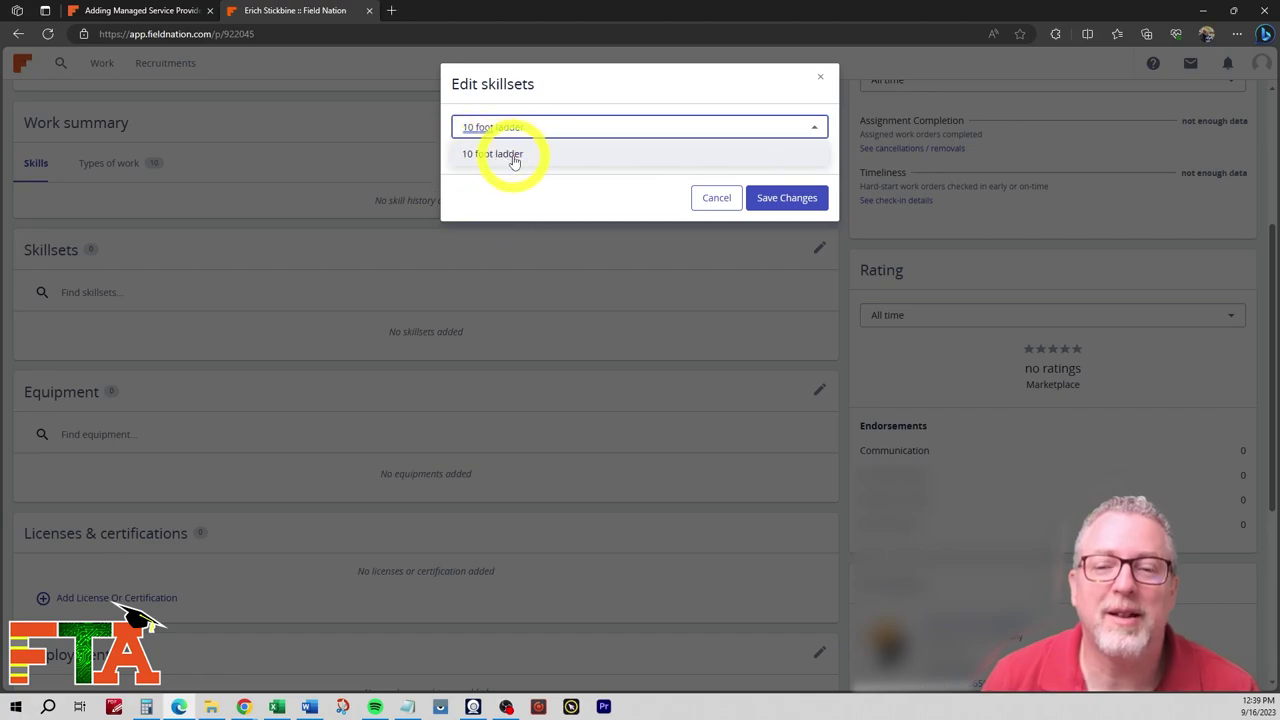
pyautogui.click(499, 159)
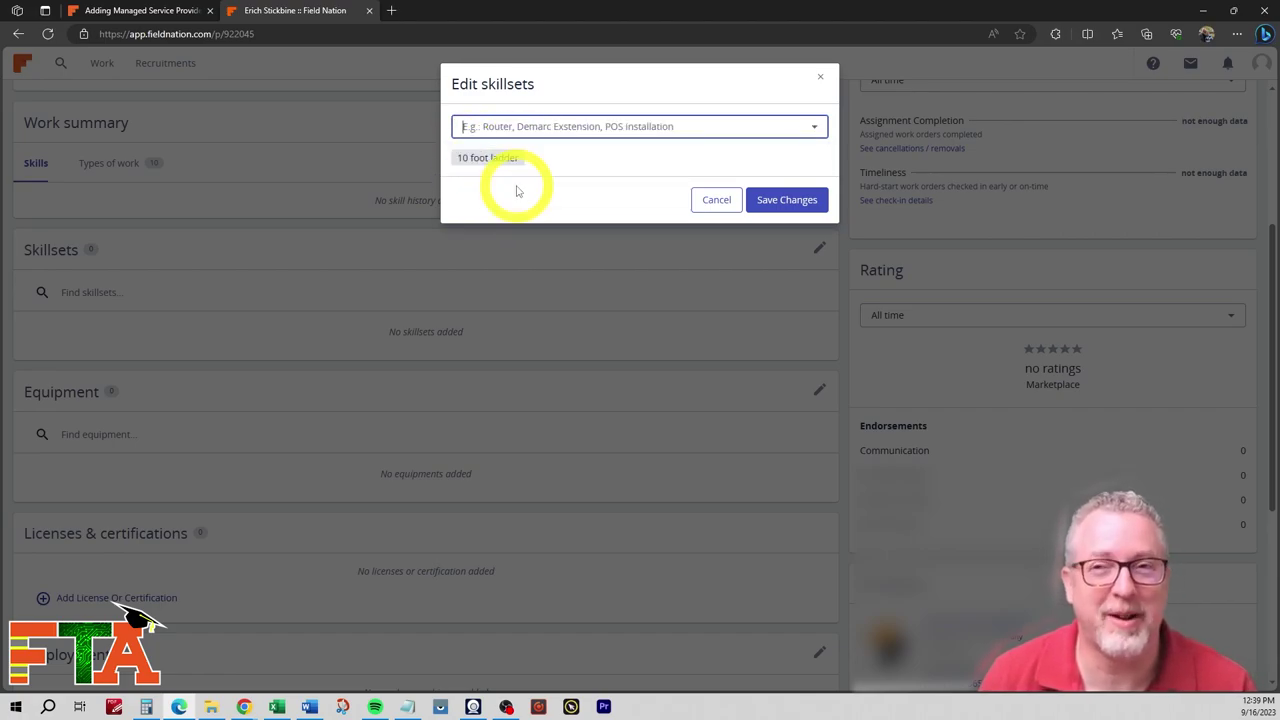
# Add 12' or taller ladder, then search 'ladder' for more ladder skills
pyautogui.hotkey('alt', 'Tab')
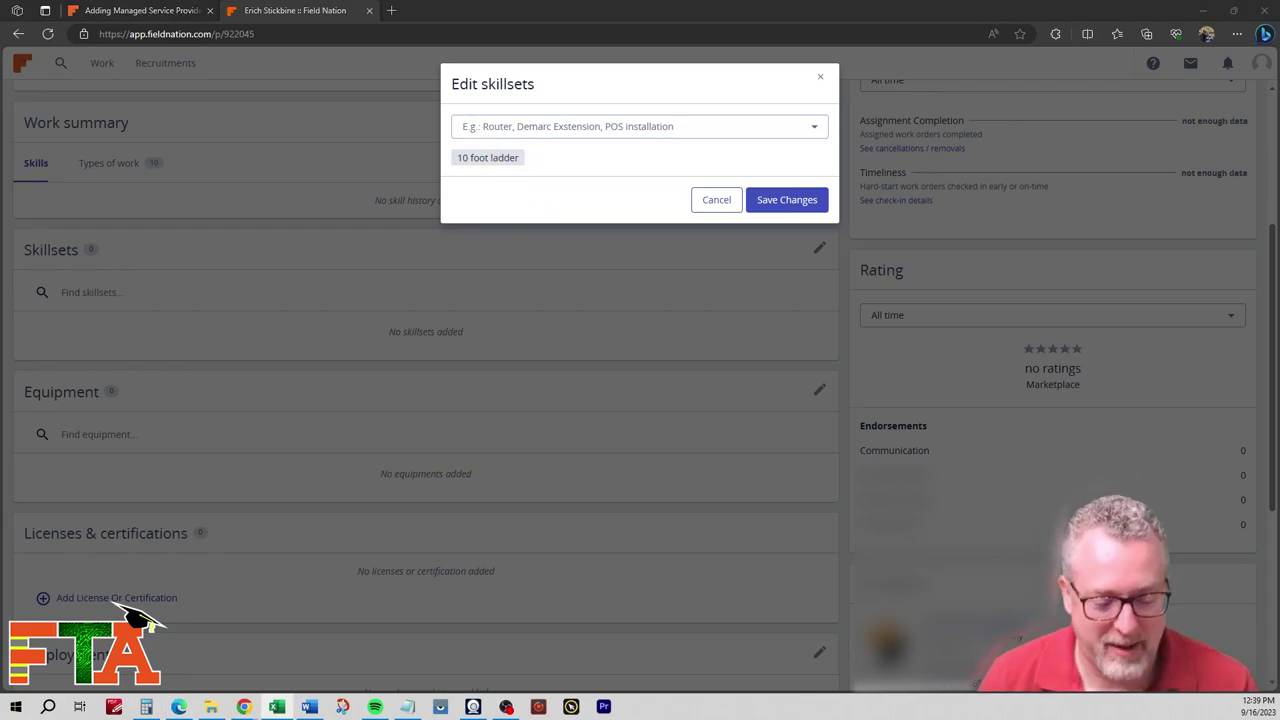
pyautogui.click(509, 128)
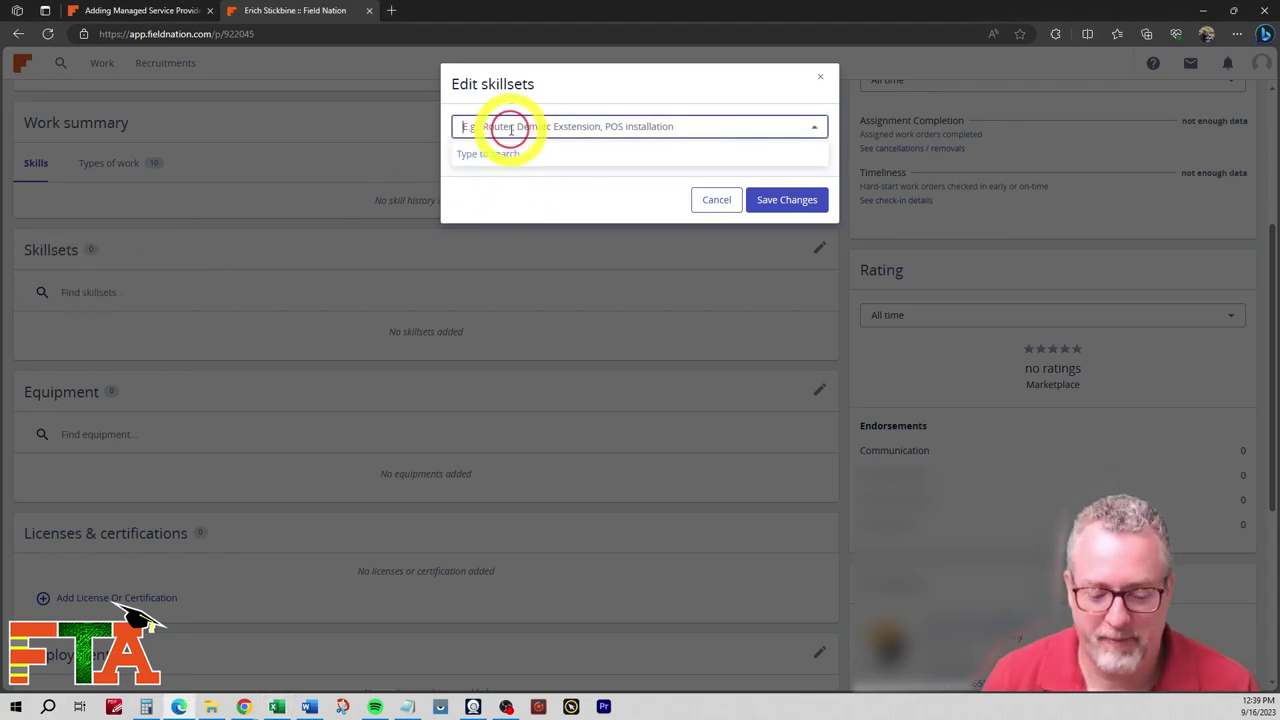
pyautogui.write("12' or taller ladder")
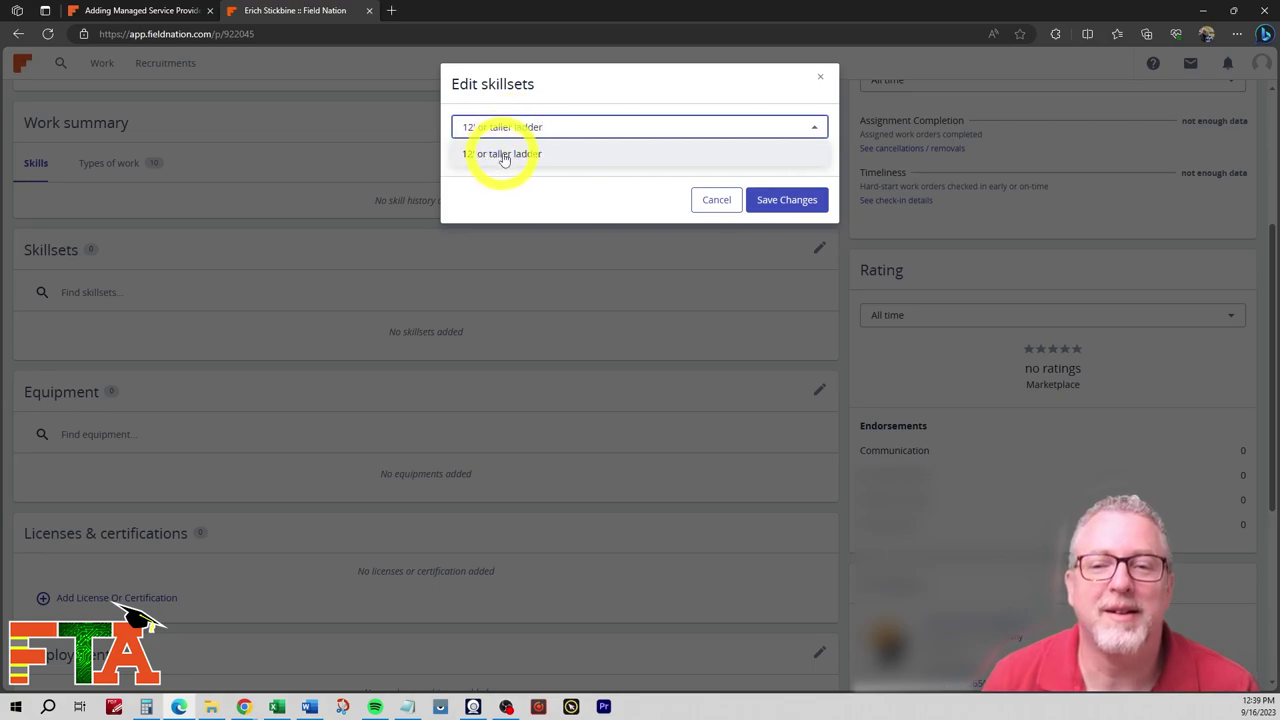
pyautogui.click(502, 157)
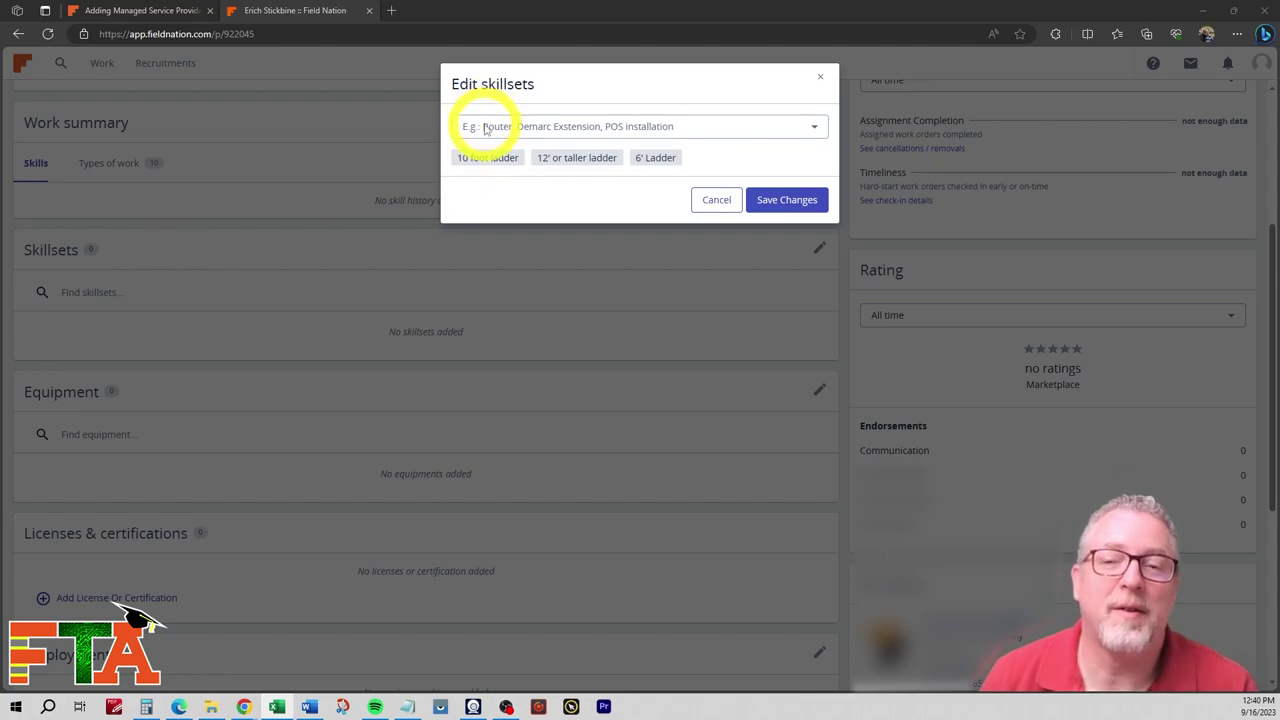
pyautogui.click(484, 128)
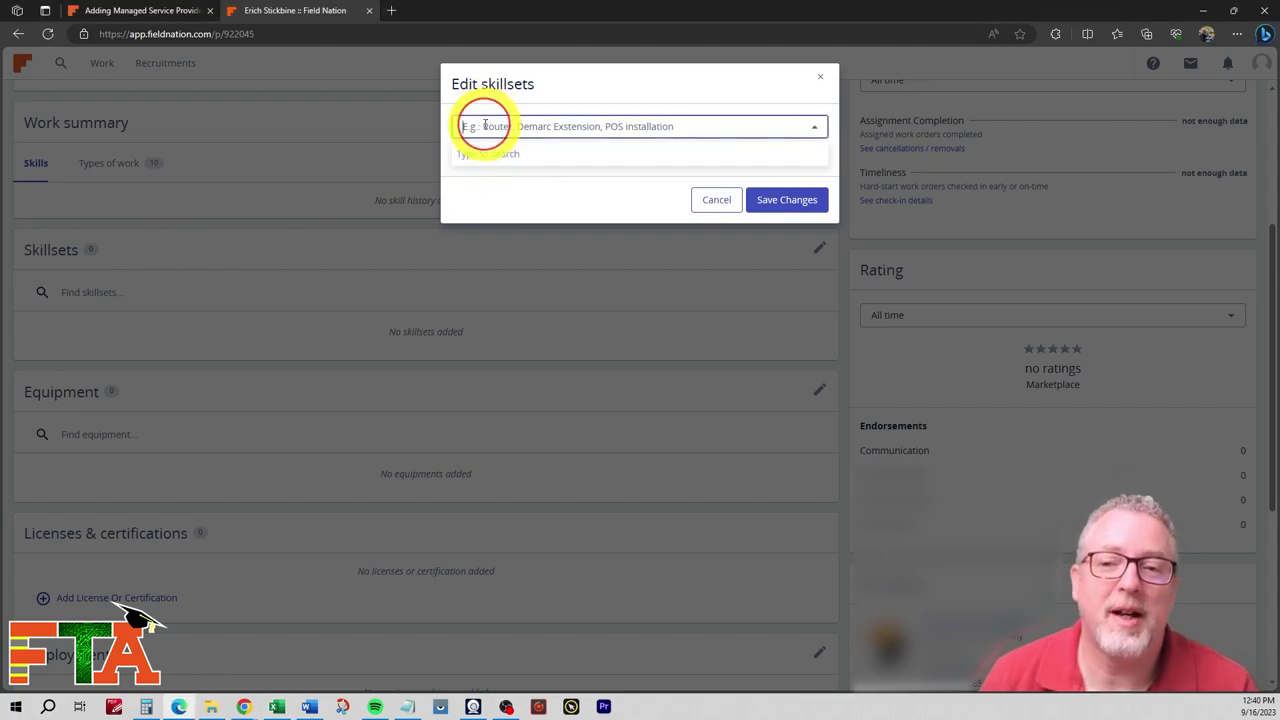
pyautogui.write('ladder')
pyautogui.click(500, 213)
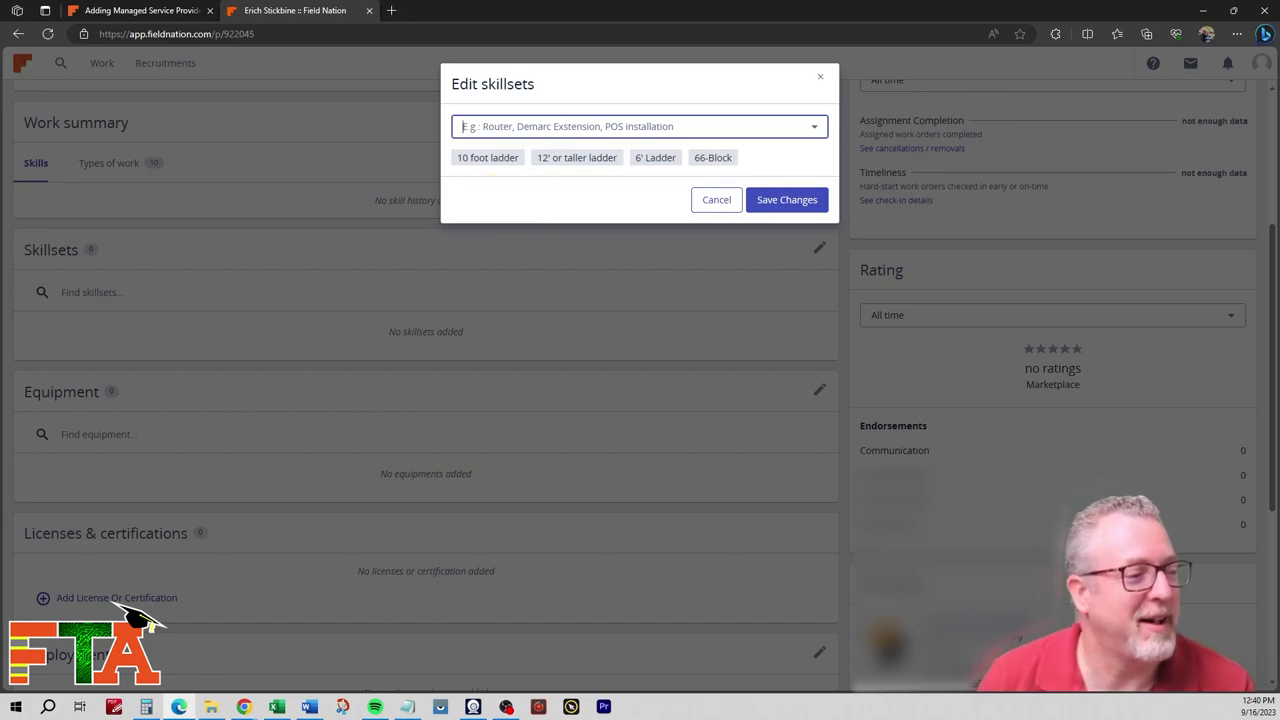
# Add the 70 V commercial-grade sound systems and 70 volt sound systems skills
pyautogui.write('70 V - commerical Grade sounds systems and Music')
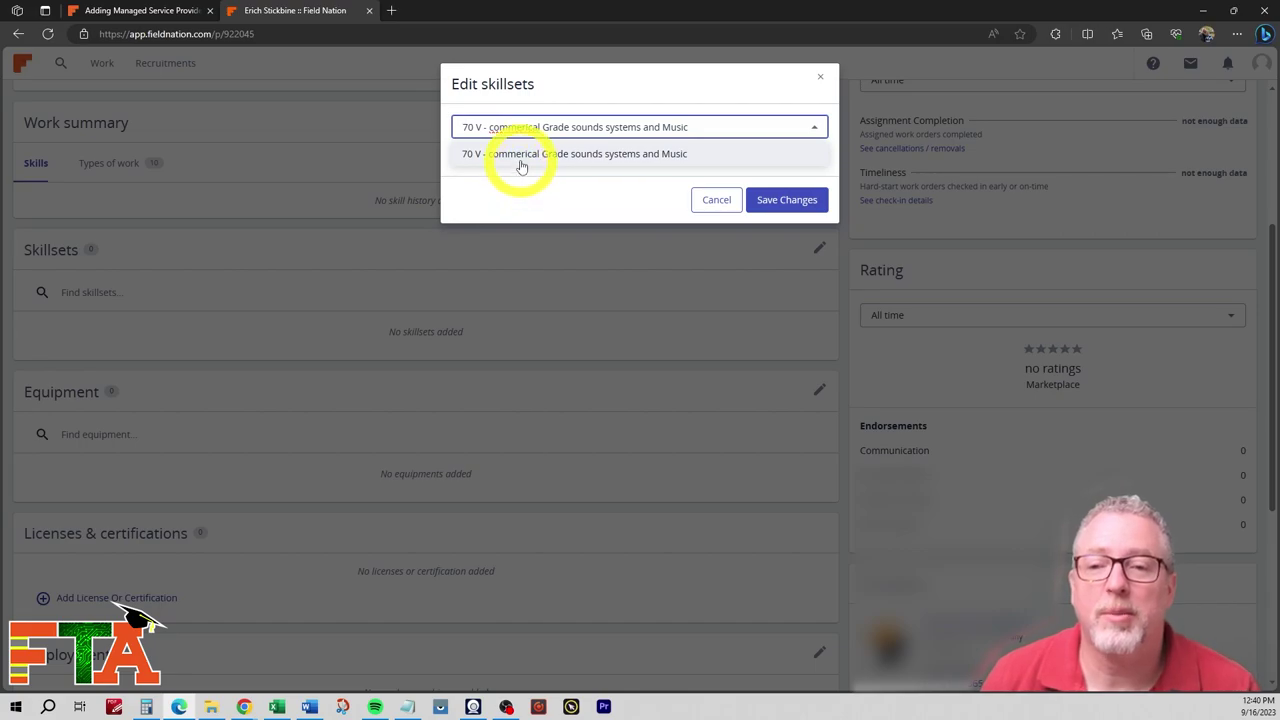
pyautogui.click(520, 156)
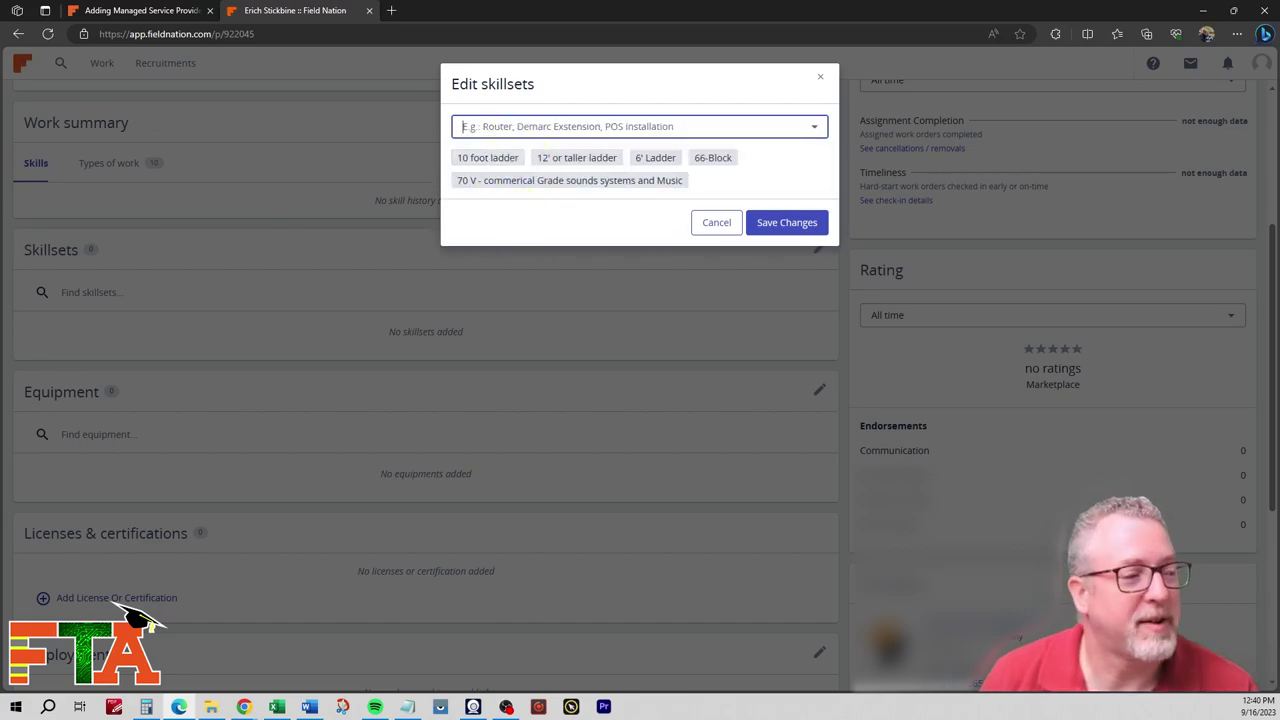
pyautogui.click(515, 126)
pyautogui.write('70 volt sound systems')
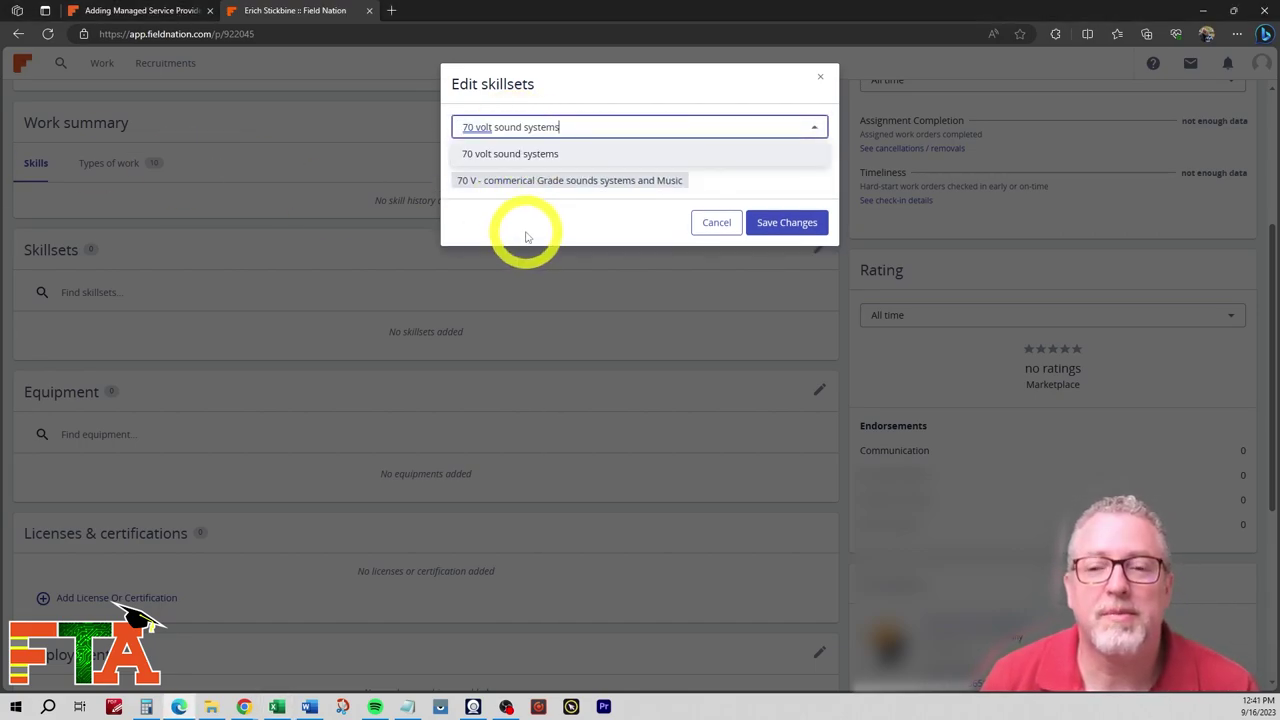
pyautogui.click(524, 156)
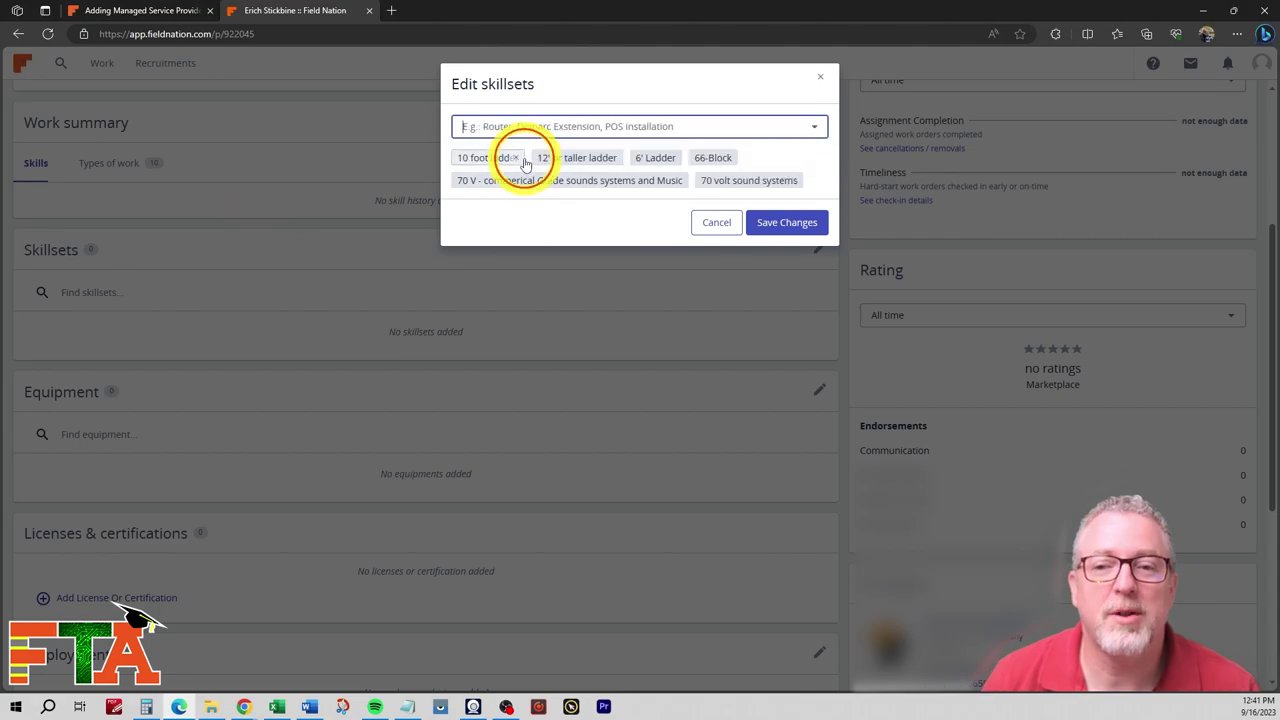
# Add the 70v Amplifiers and wireless access points skills
pyautogui.click(486, 126)
pyautogui.write('70v')
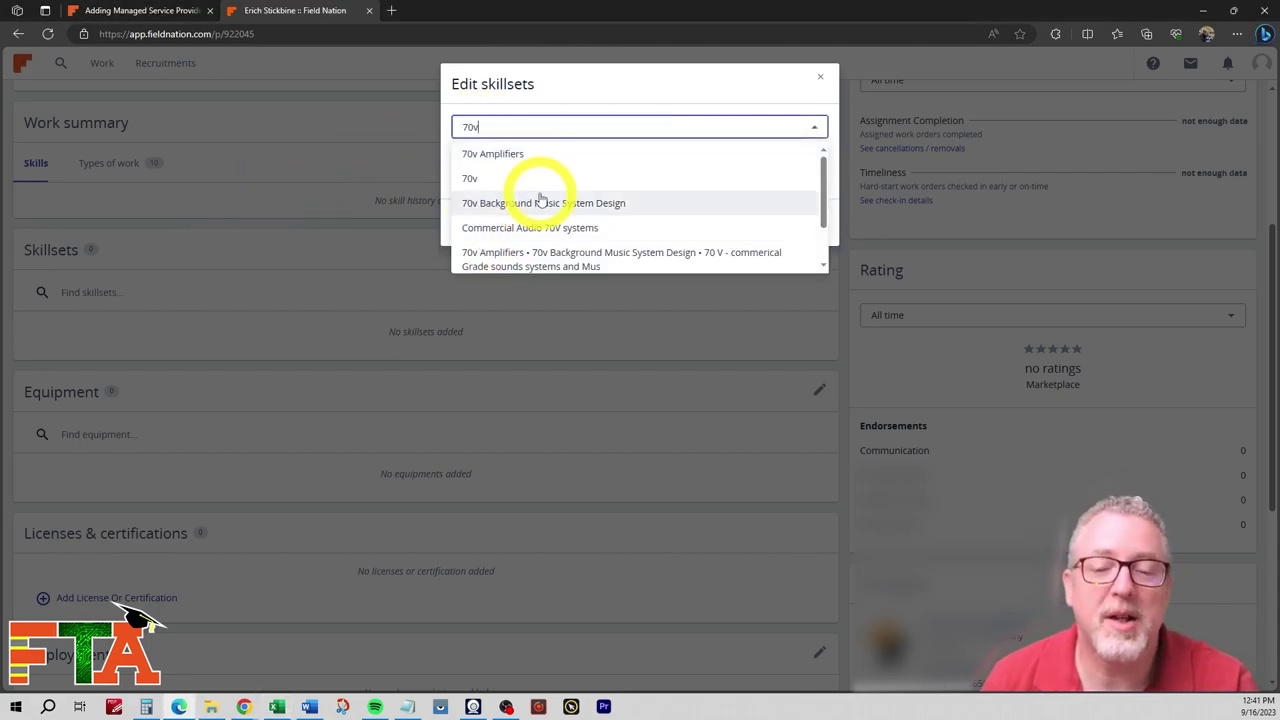
pyautogui.scroll(-2, 532, 186)
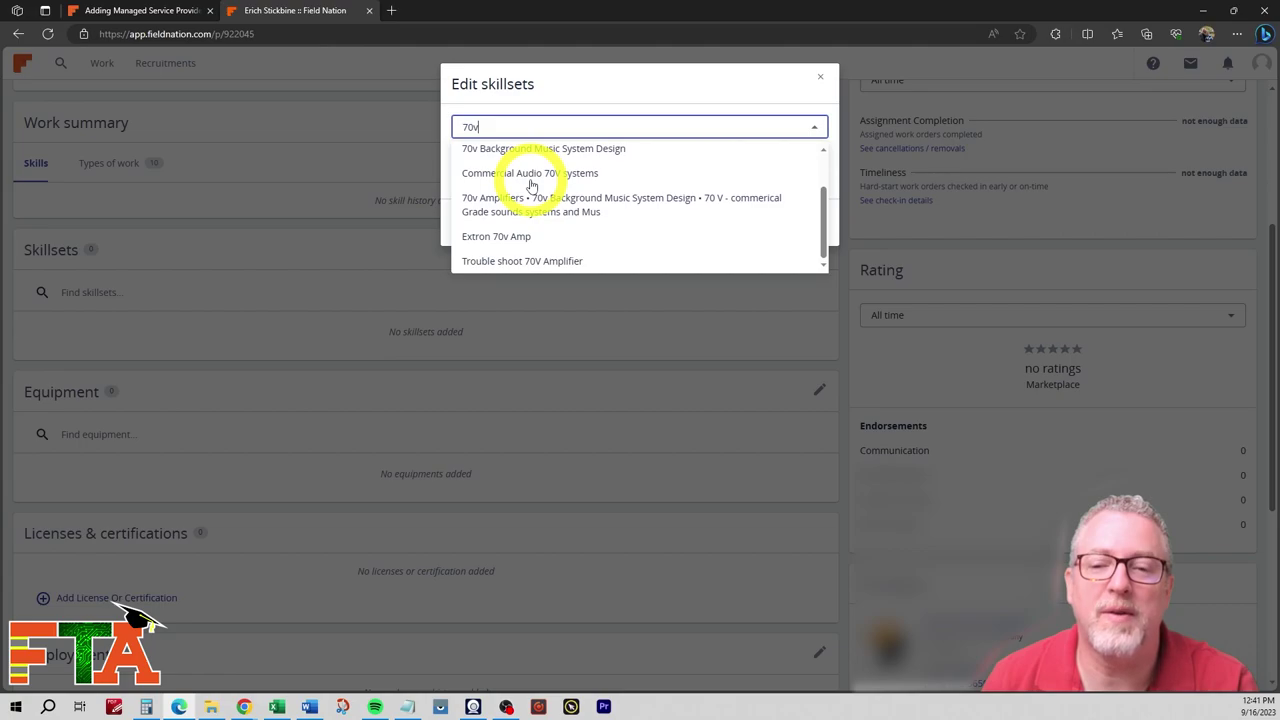
pyautogui.scroll(2, 532, 186)
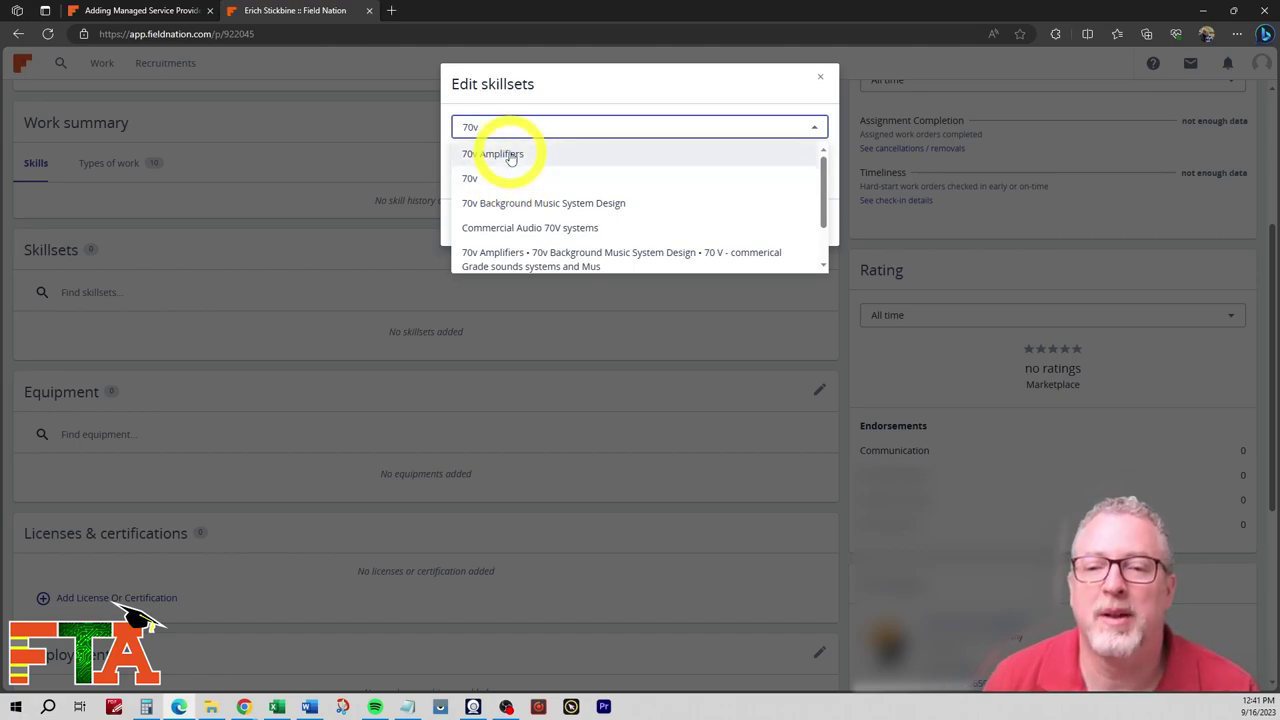
pyautogui.click(500, 158)
pyautogui.write('access point')
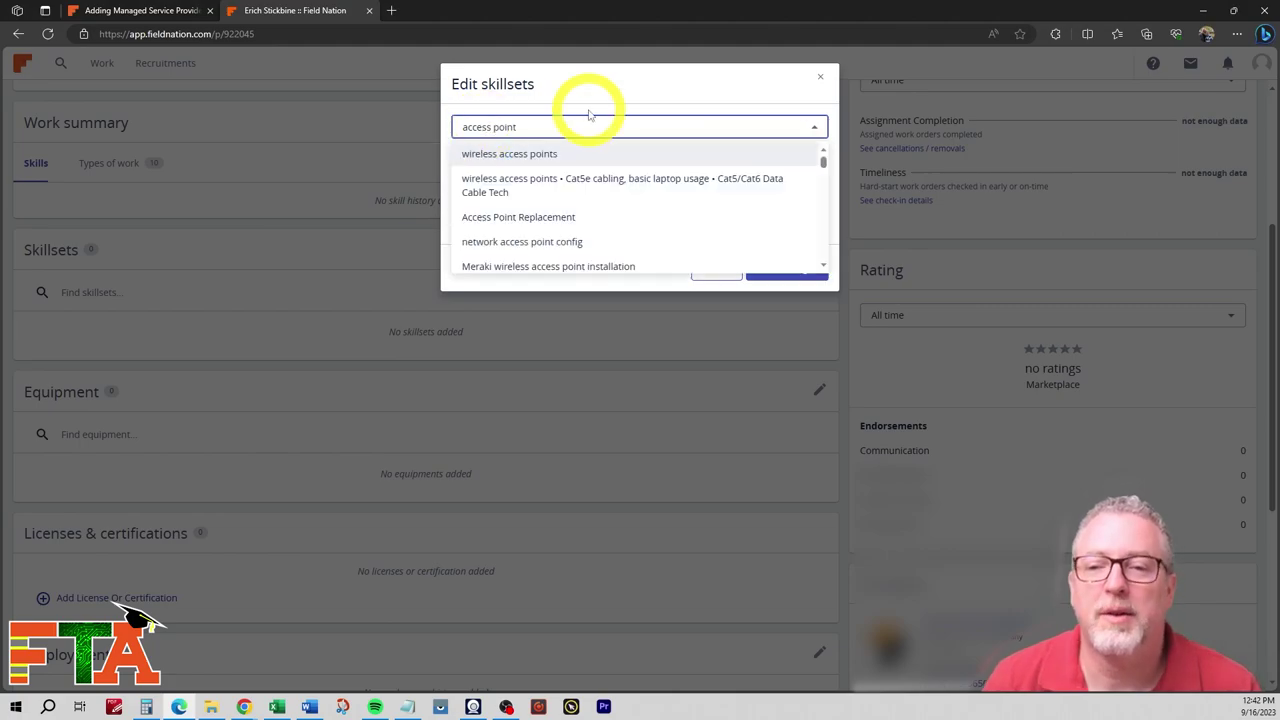
pyautogui.click(549, 156)
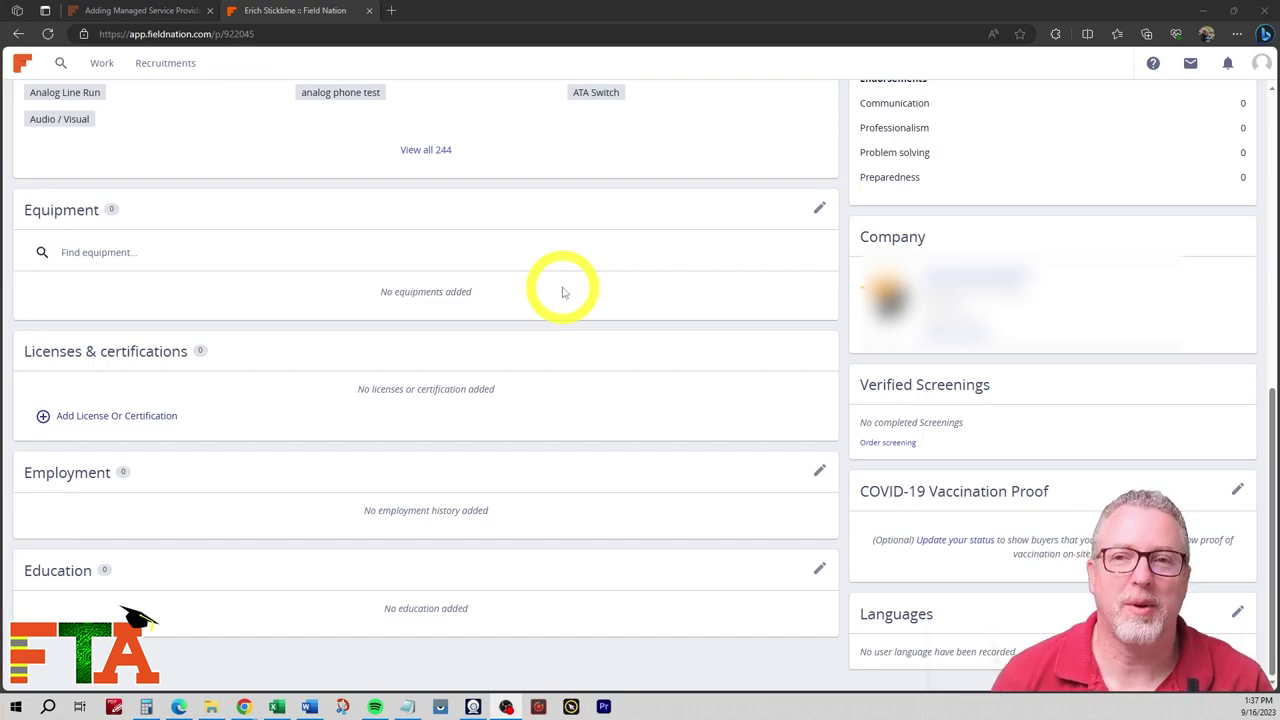
# Add equipment: 12 - 15 foot Patch Cord, 200ft cat6 cable, USB thumb drive, 6-8' ladder
pyautogui.click(562, 292)
pyautogui.click(497, 128)
pyautogui.write('12 - 15 foot Patch Cord')
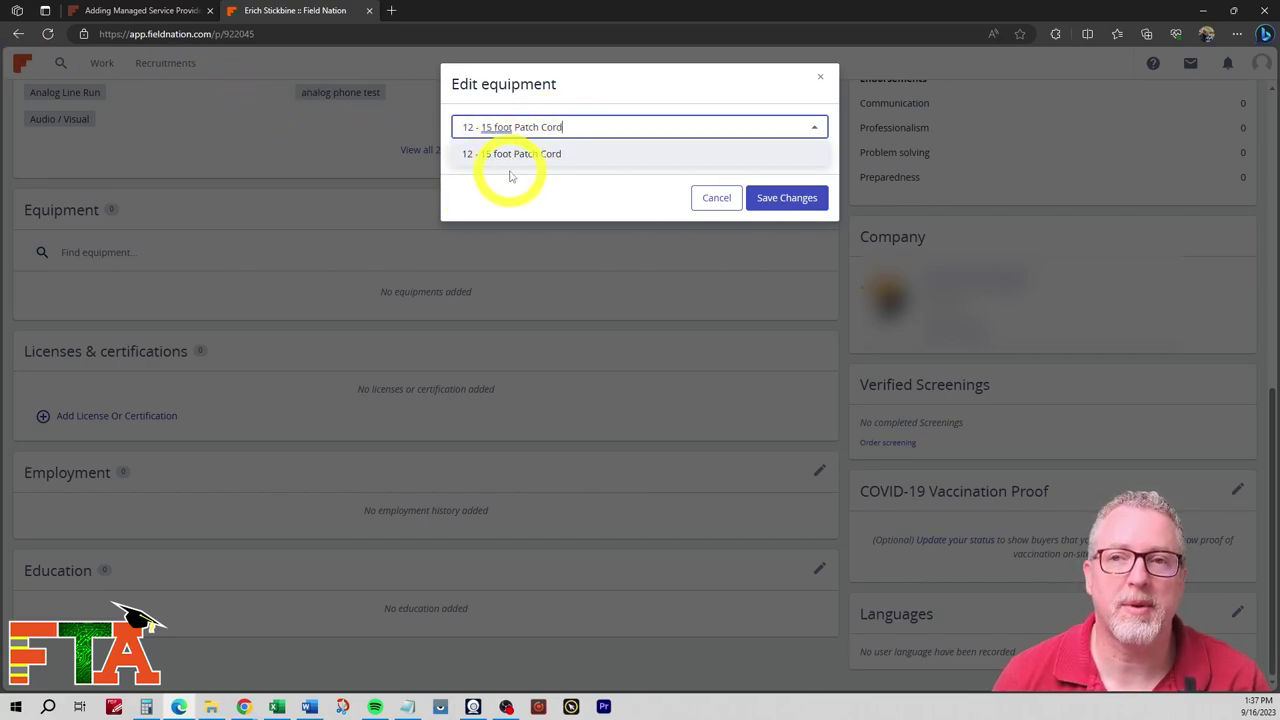
pyautogui.press('Return')
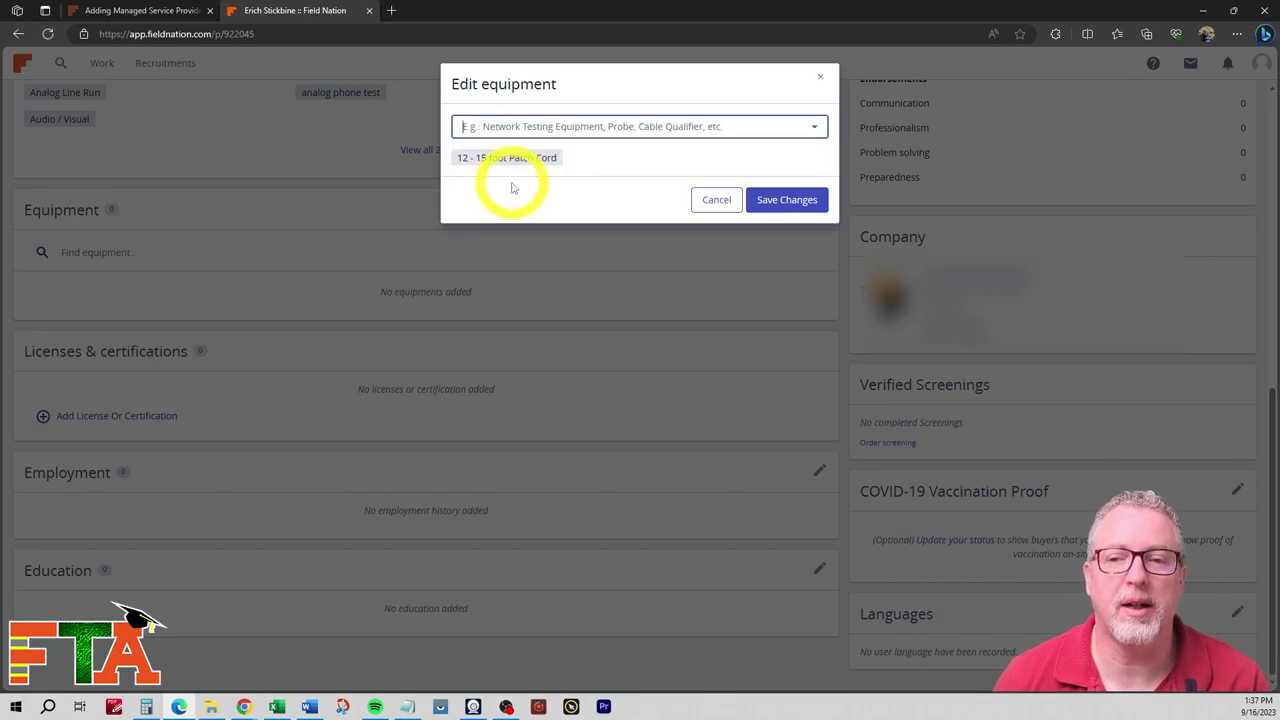
pyautogui.write('200ft cat6 cable (1 or 2)')
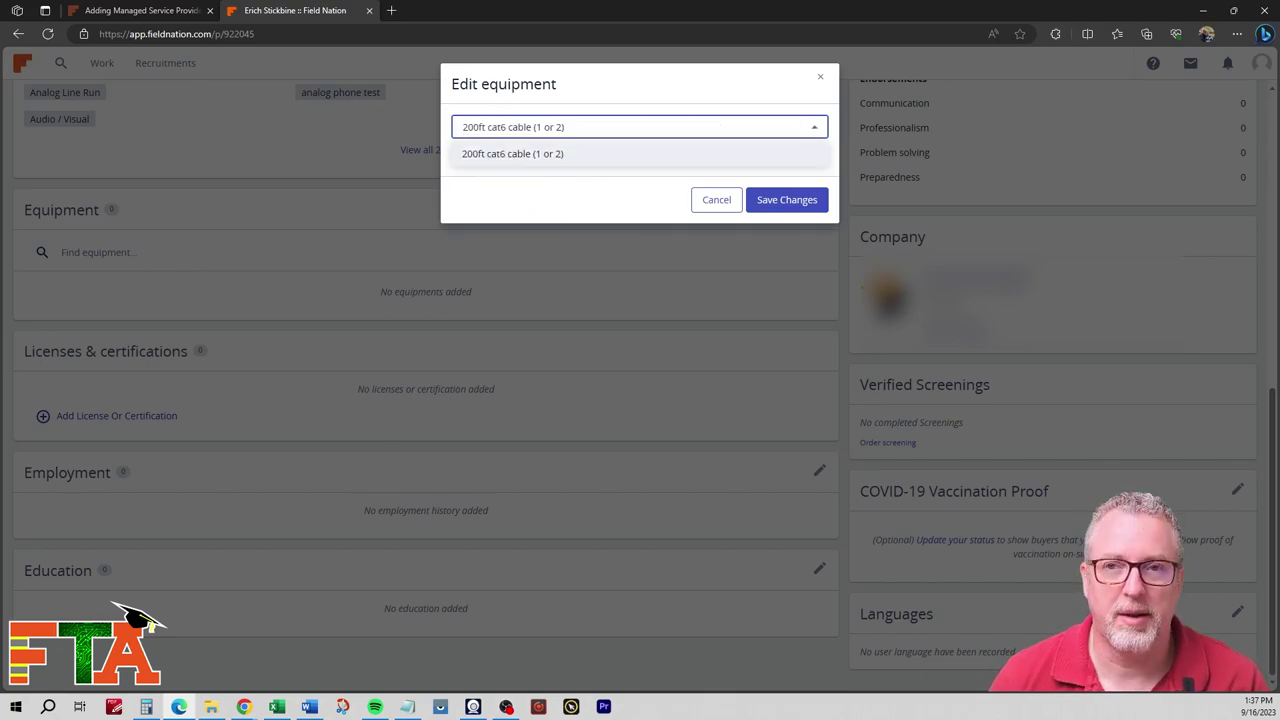
pyautogui.press('Return')
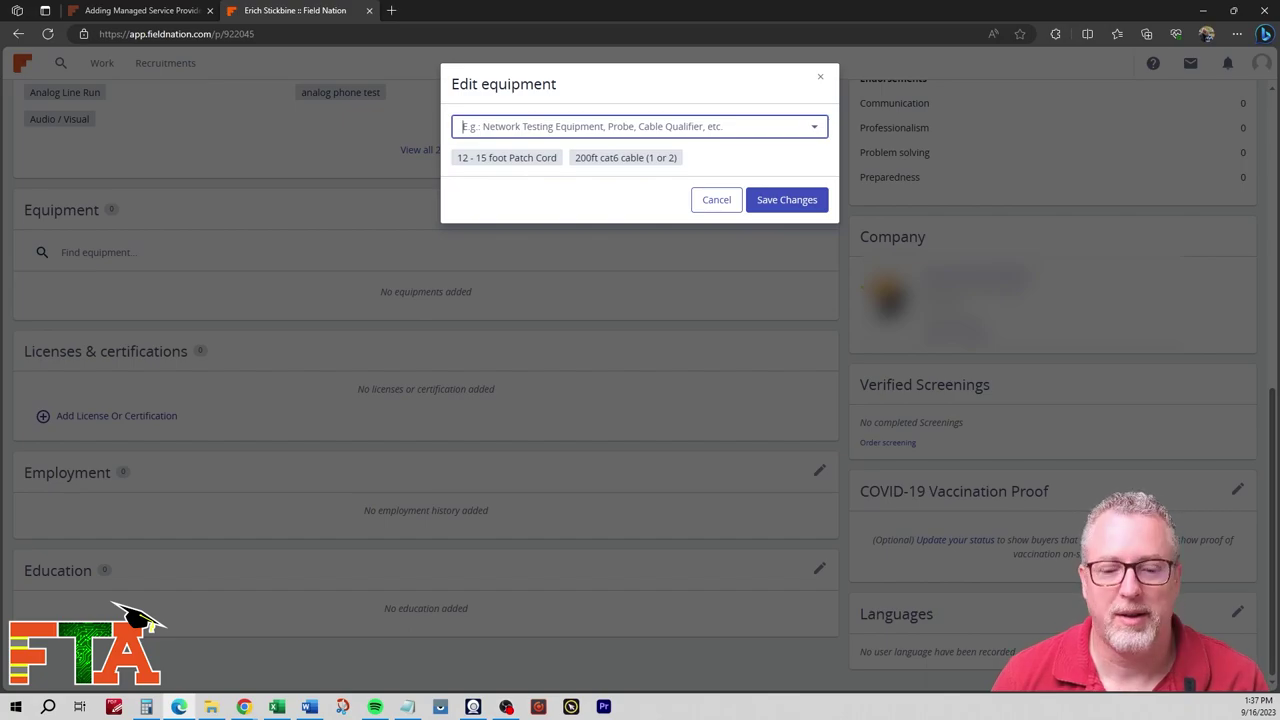
pyautogui.write('4GB-16GB USB Thumb Drive (Qty 2)')
pyautogui.press('Return')
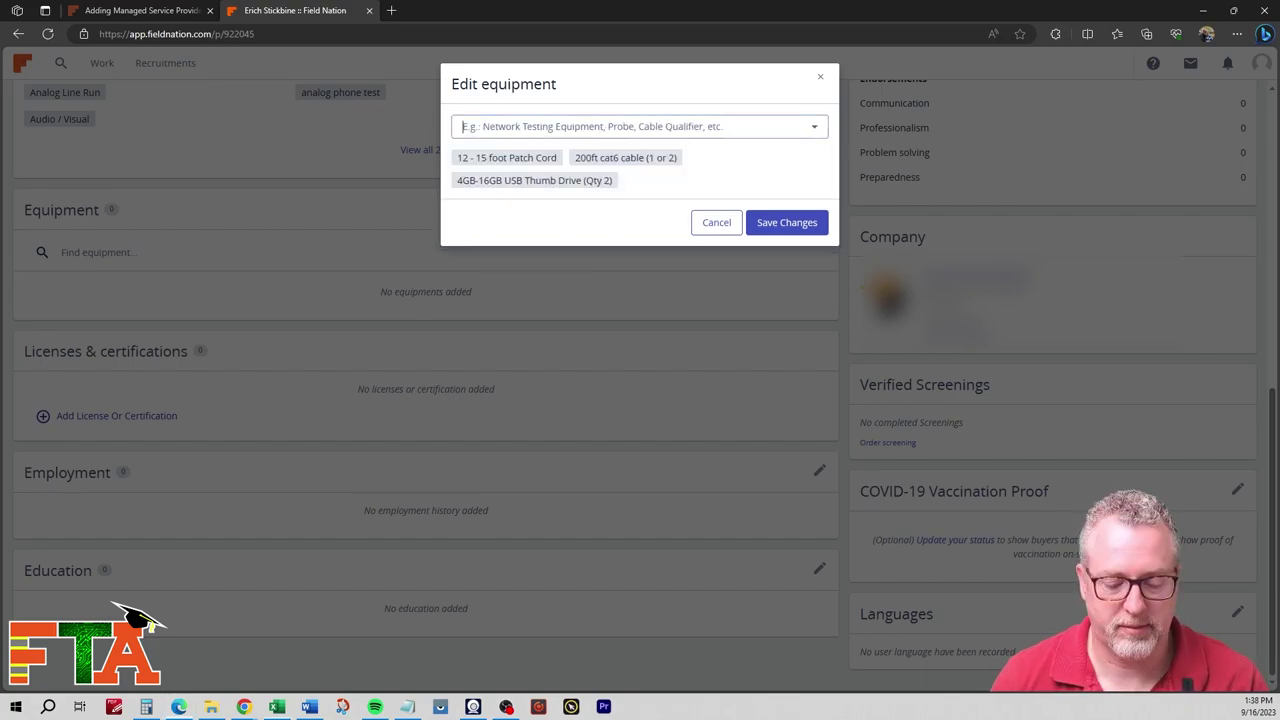
pyautogui.write("6-8' ladder")
pyautogui.press('Return')
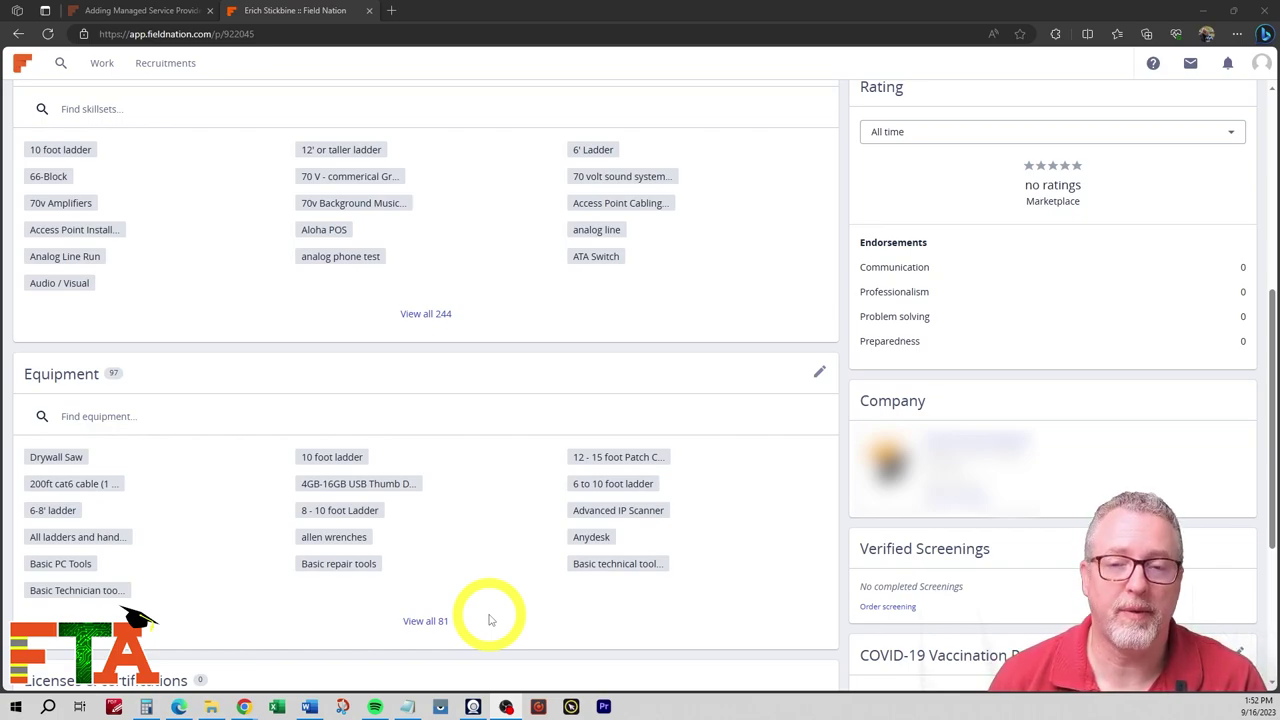
pyautogui.scroll(-3, 256, 508)
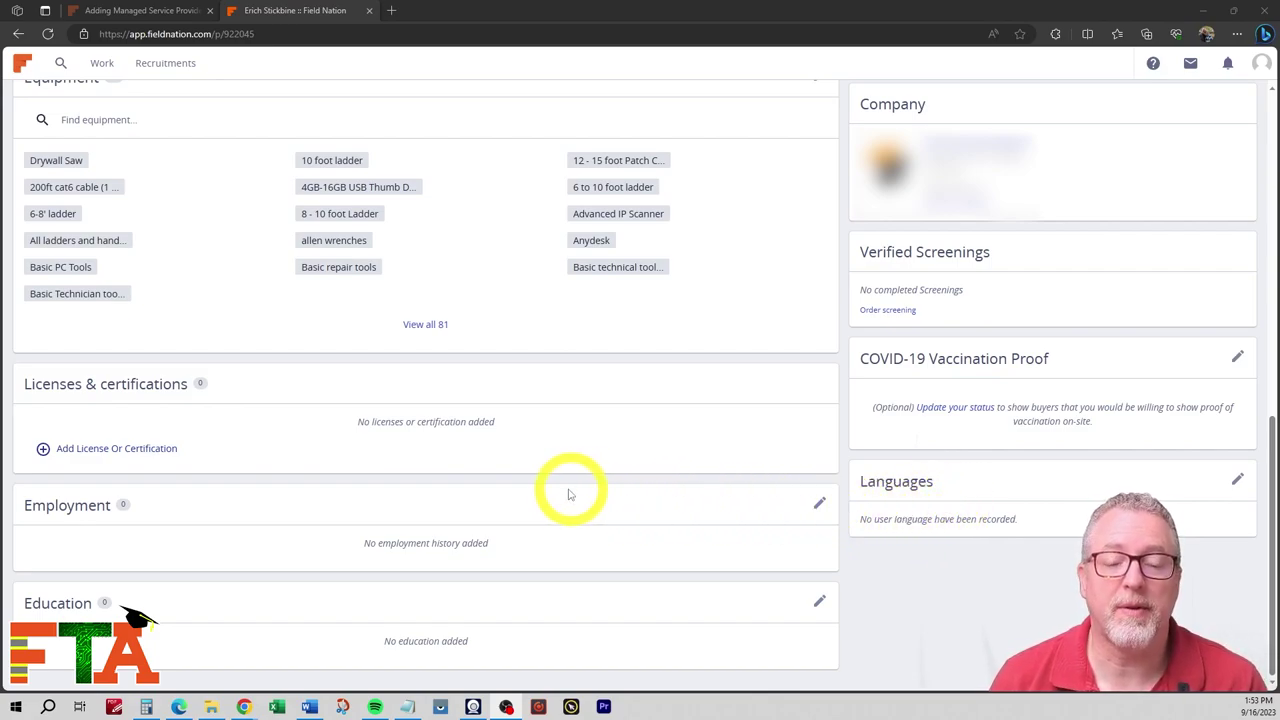
# Scroll back up the technician's profile page
pyautogui.scroll(15, 566, 491)
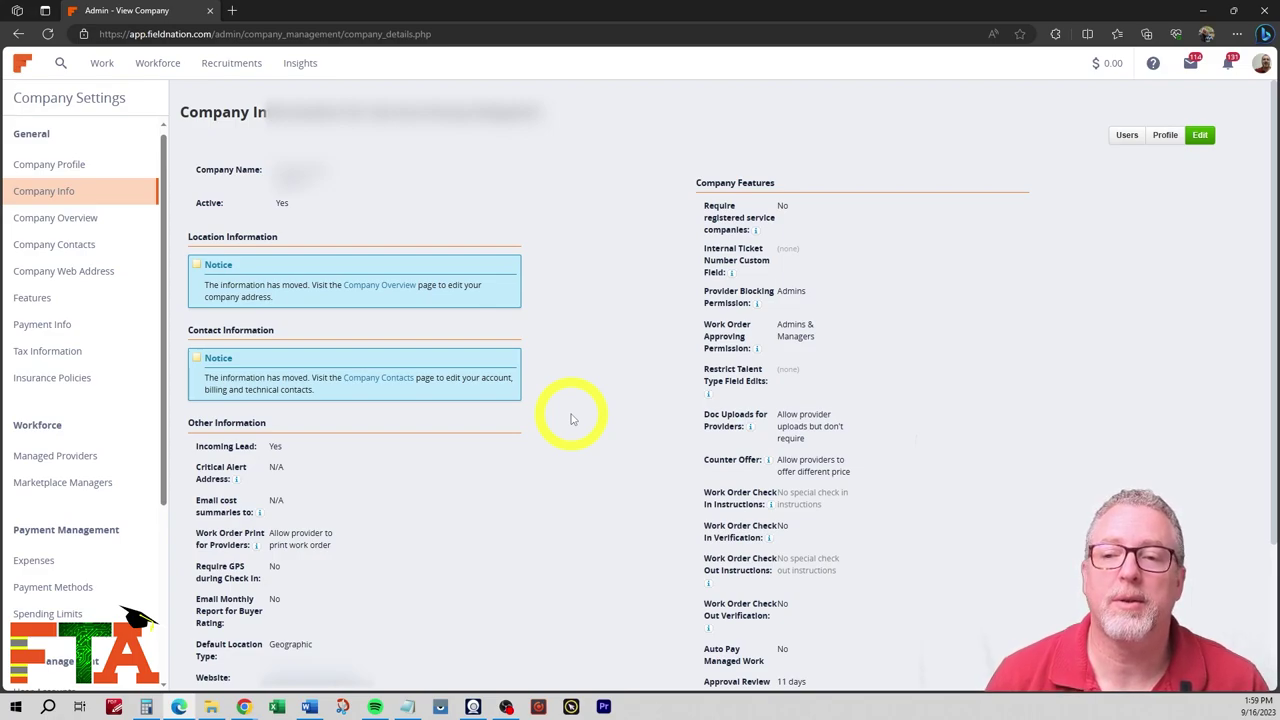
# Go to Managed Providers and check the last provider's marketplace access status
pyautogui.click(1261, 63)
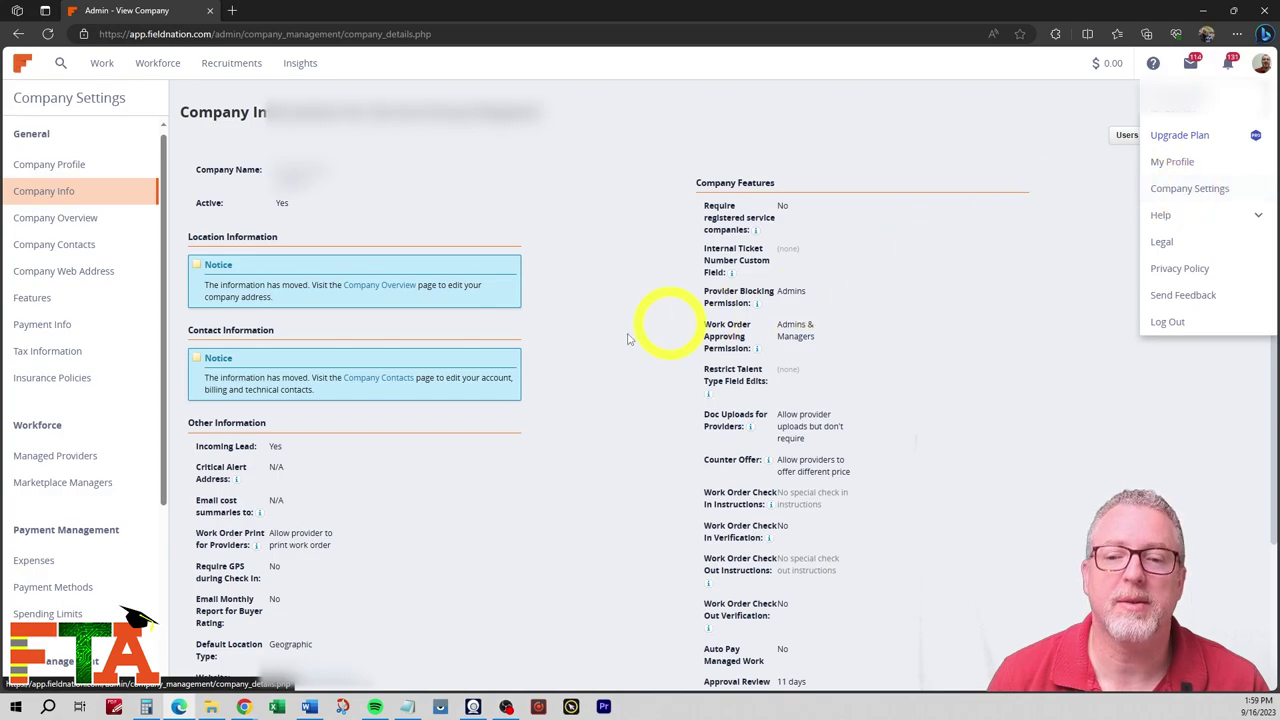
pyautogui.click(506, 437)
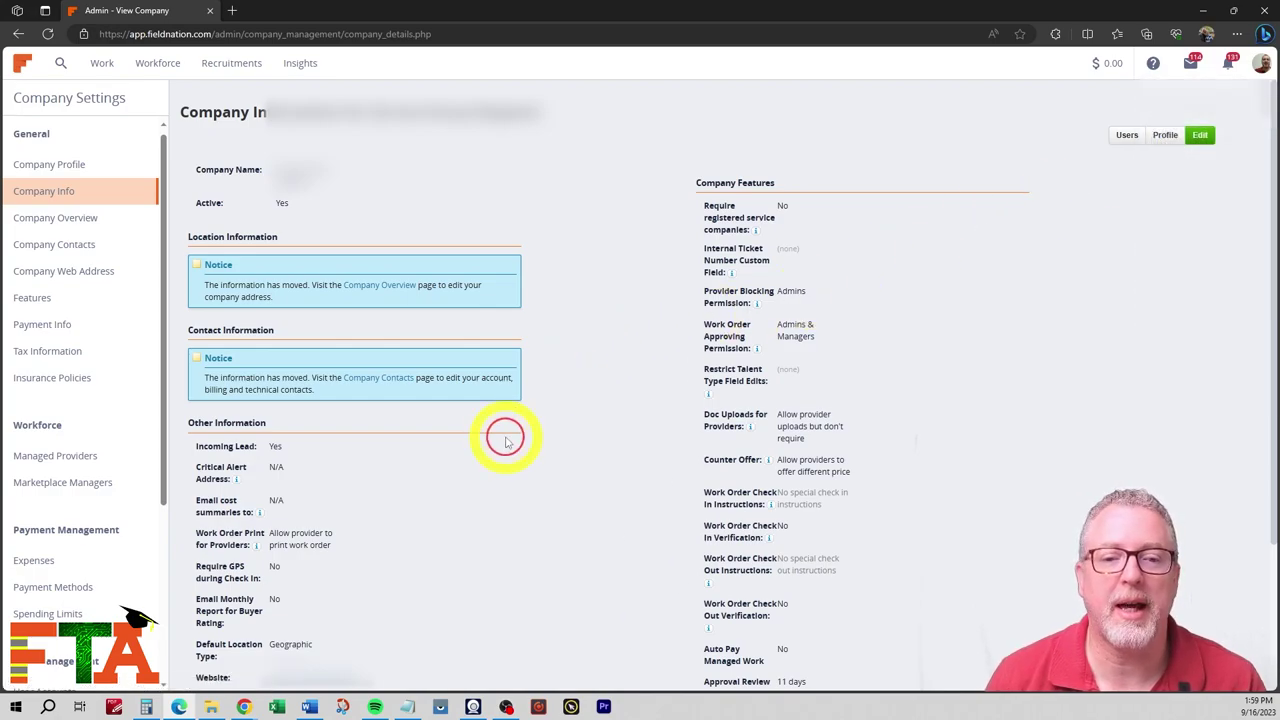
pyautogui.click(46, 456)
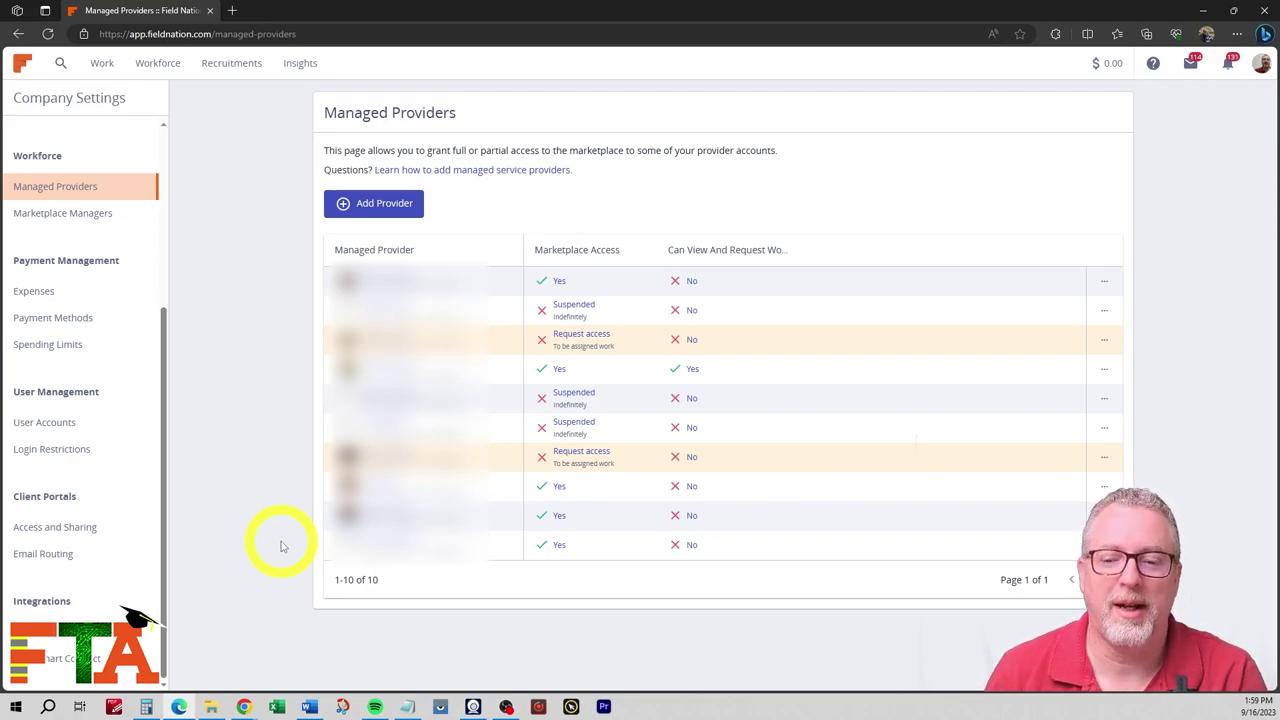
pyautogui.click(561, 547)
pyautogui.doubleClick(561, 547)
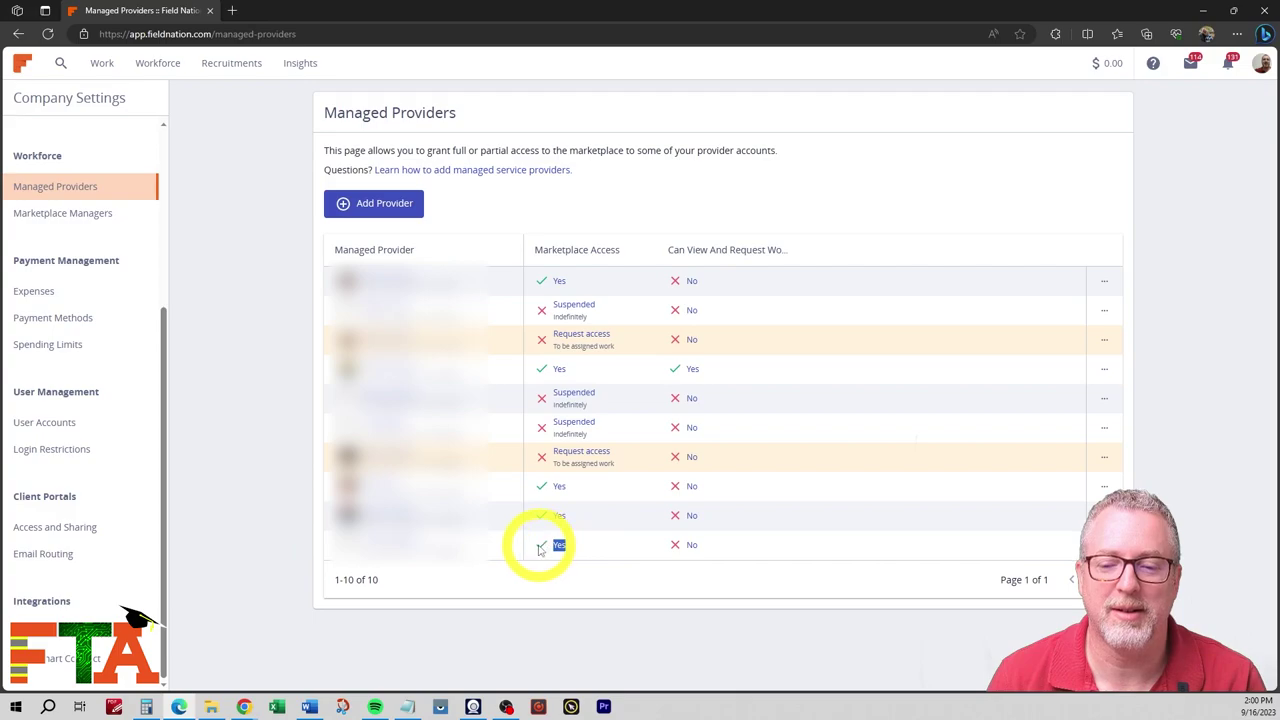
pyautogui.click(535, 607)
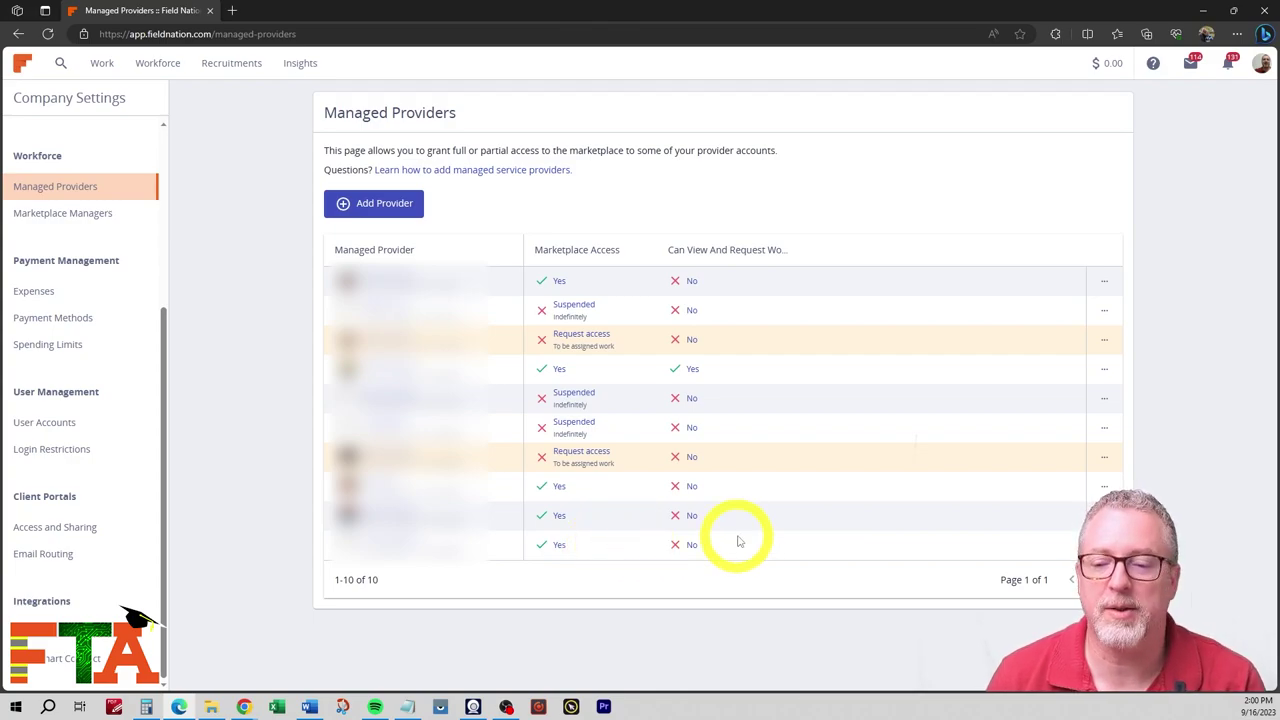
# Open Marketplace Settings for the last provider in the list
pyautogui.click(1104, 544)
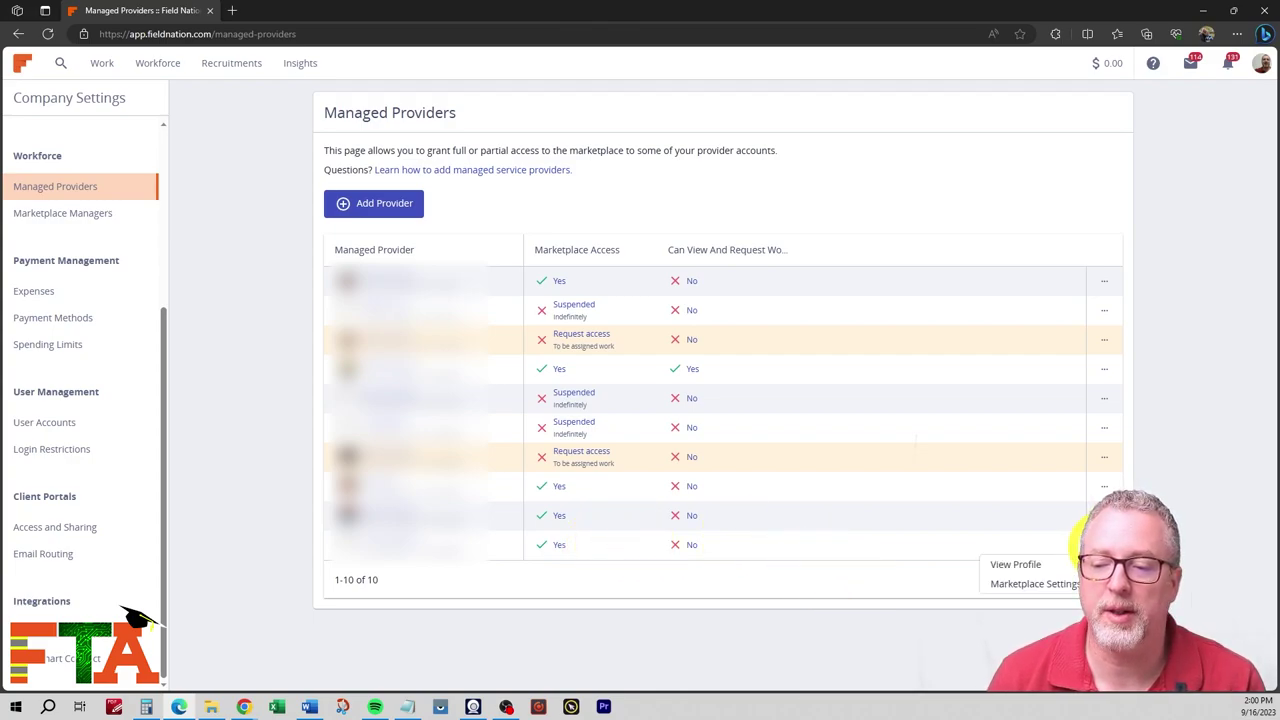
pyautogui.click(1006, 581)
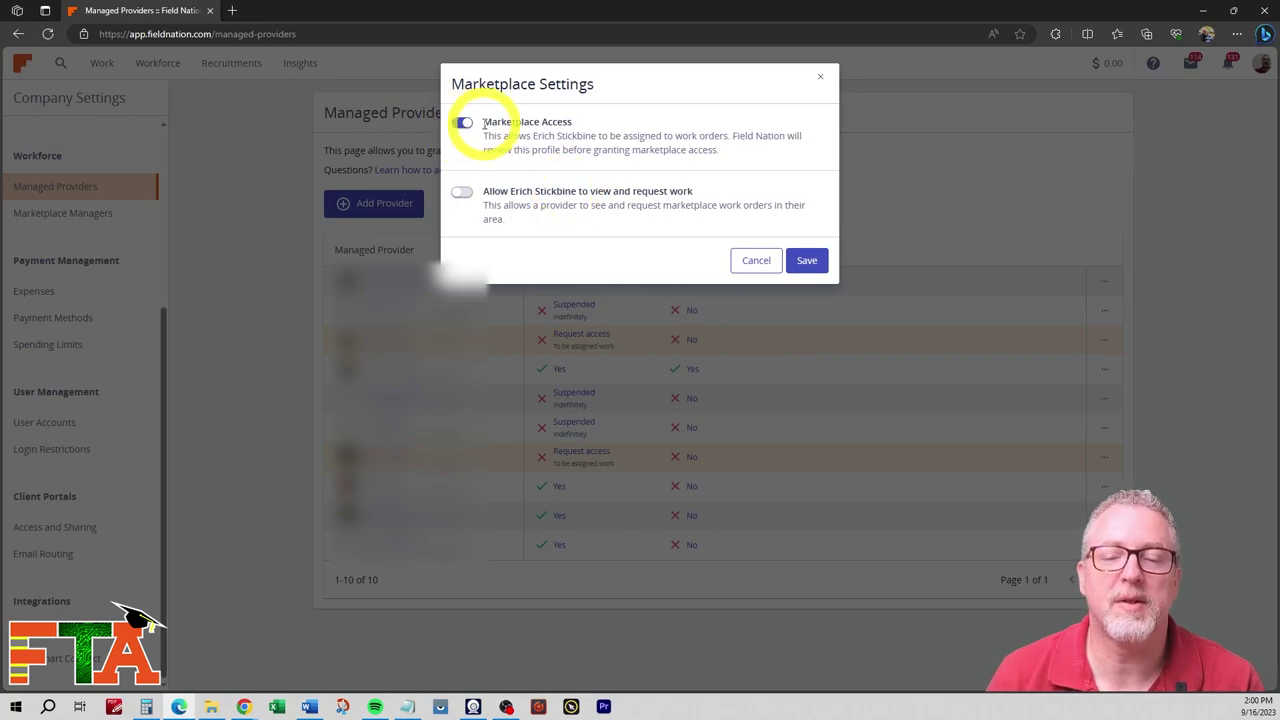